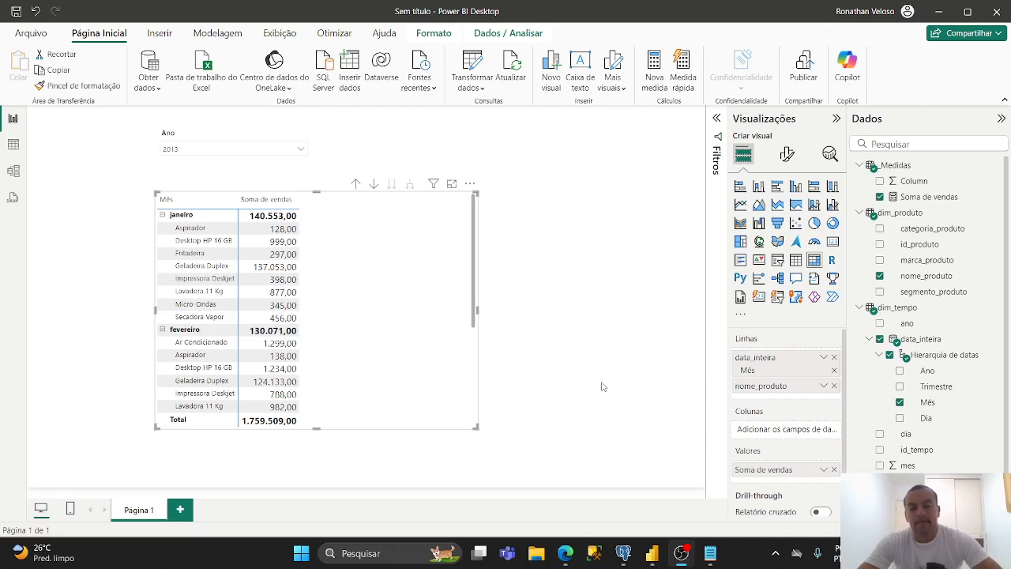
# Switch to pgAdmin, run the select query on dim_tempo and enlarge the results area to inspect its rows
pyautogui.click(623, 553)
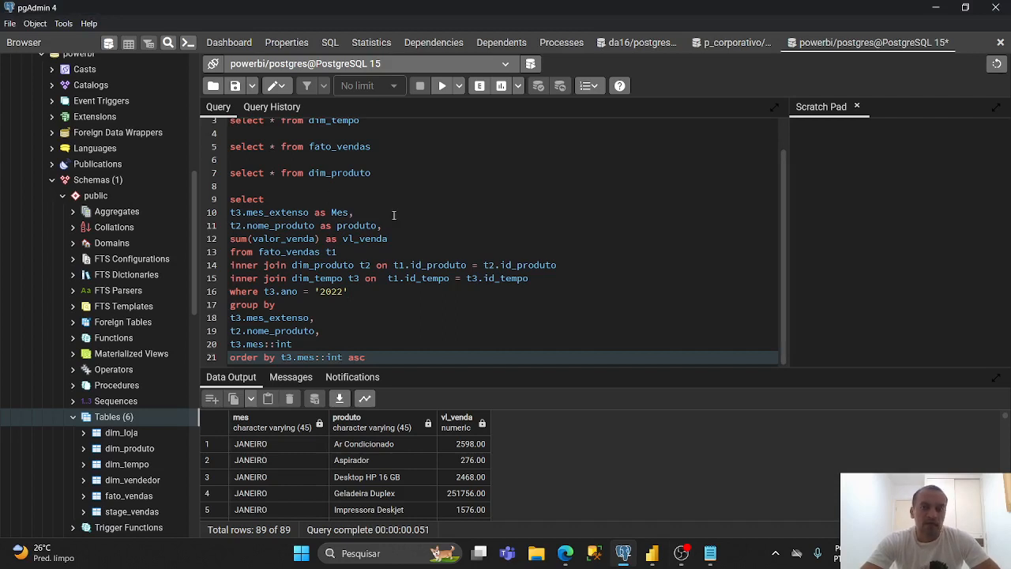
pyautogui.scroll(1, 394, 215)
pyautogui.moveTo(374, 156); pyautogui.dragTo(379, 136)
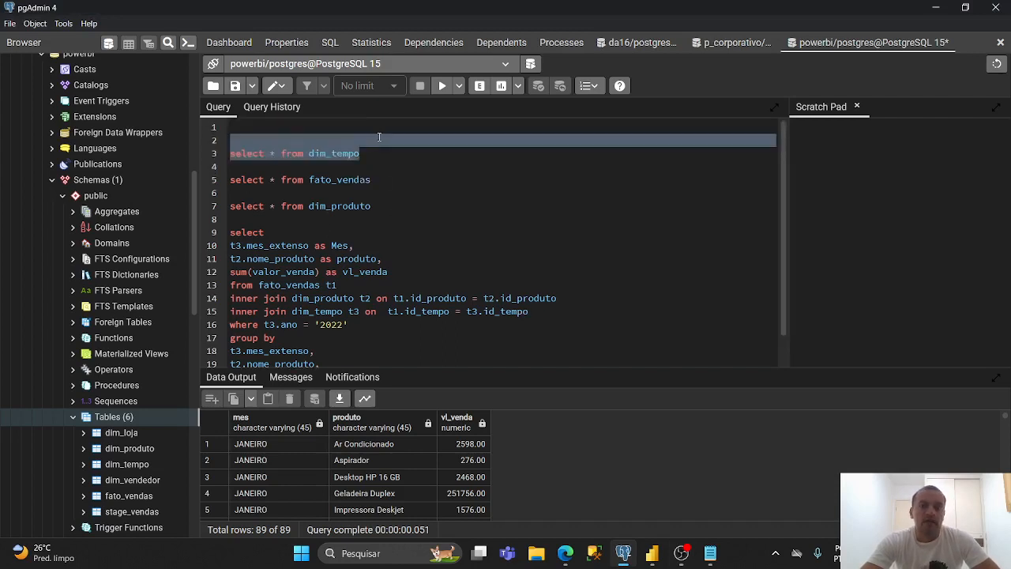
pyautogui.scroll(-2, 118, 207)
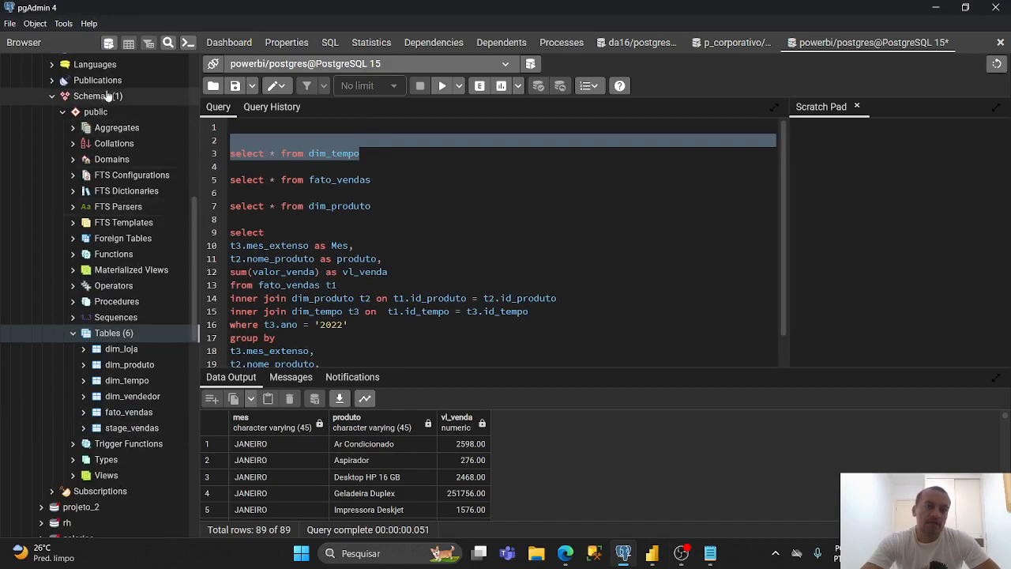
pyautogui.scroll(2, 139, 223)
pyautogui.scroll(1, 140, 227)
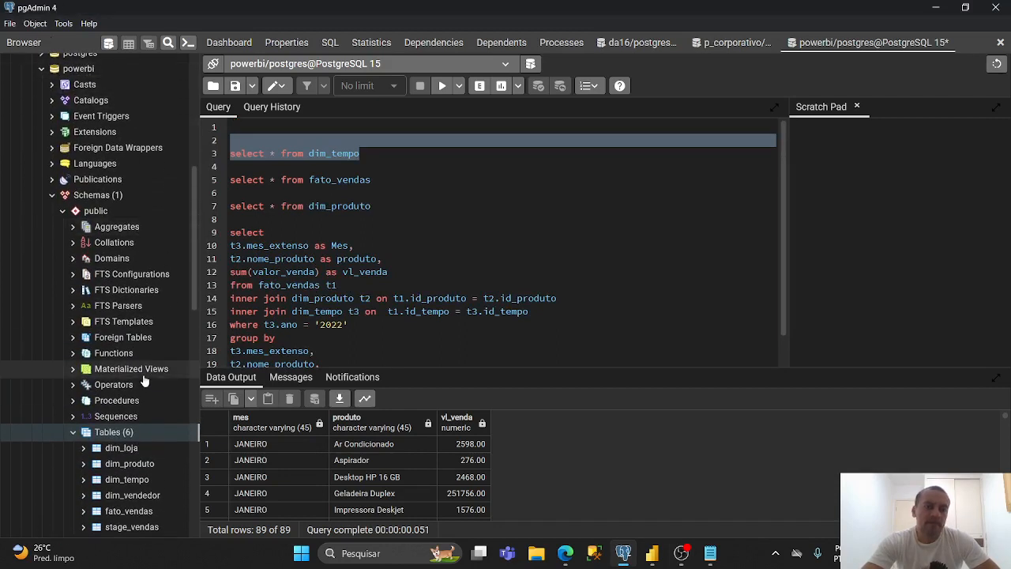
pyautogui.scroll(-2, 142, 372)
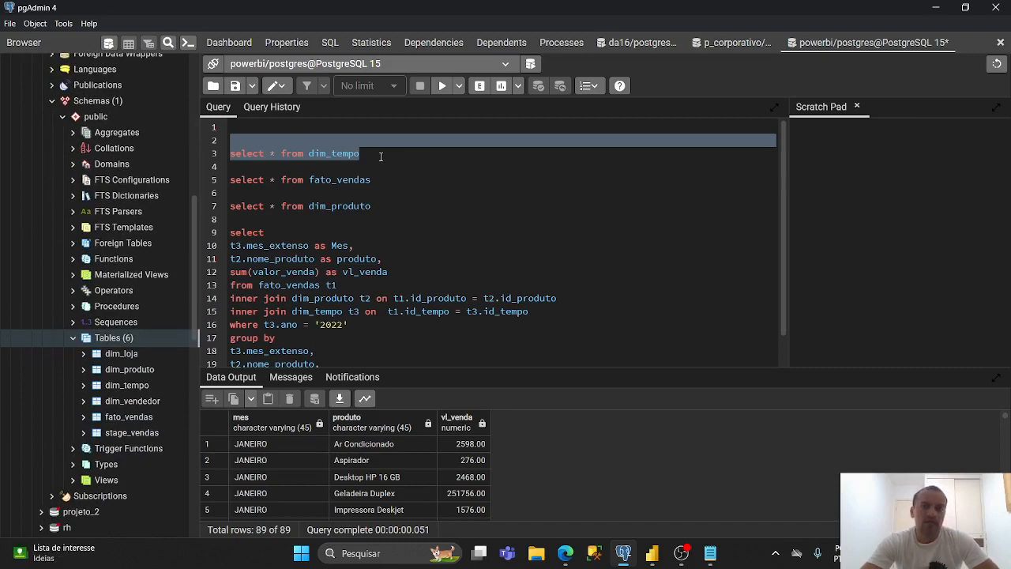
pyautogui.click(443, 85)
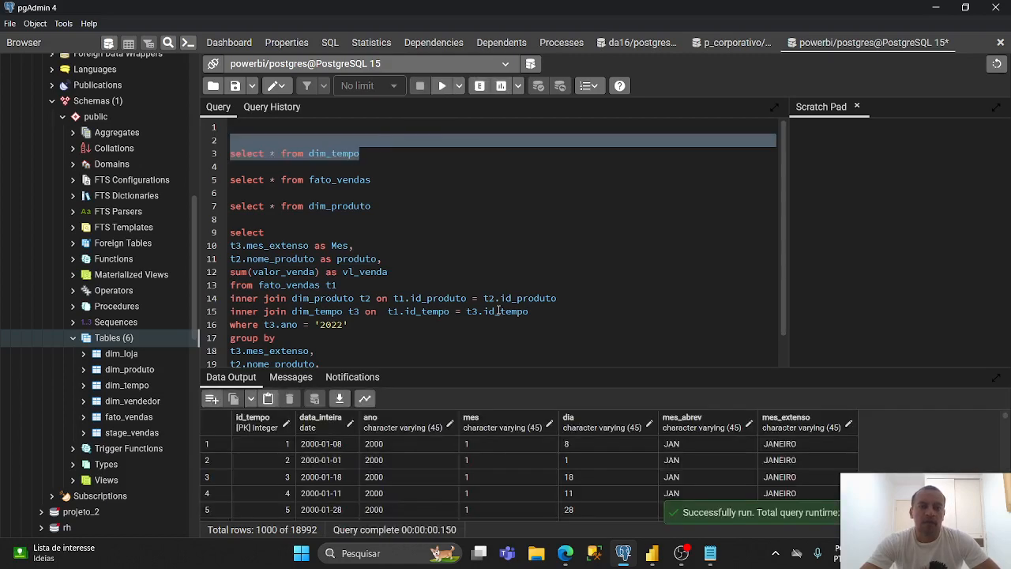
pyautogui.moveTo(478, 368); pyautogui.dragTo(515, 228)
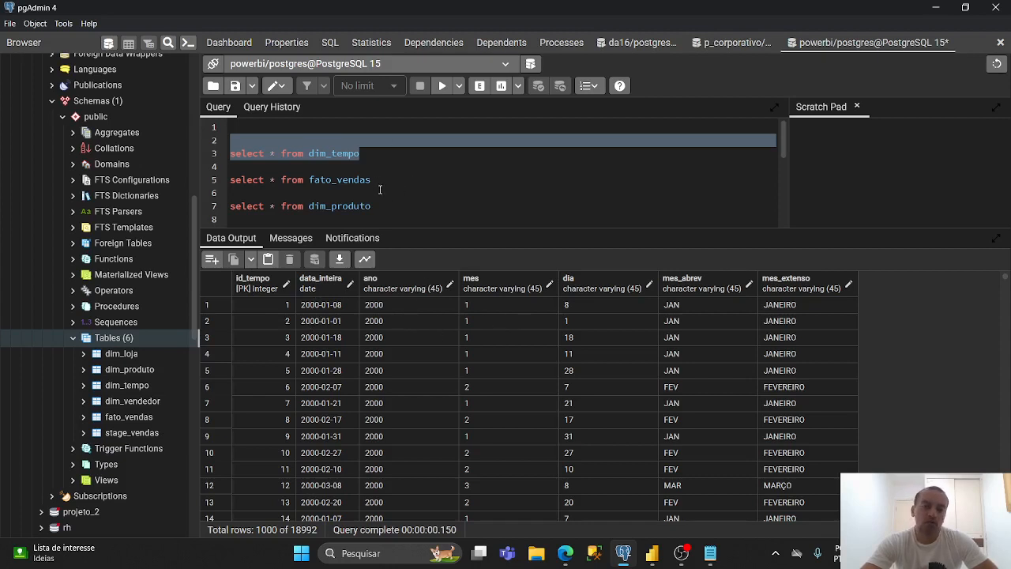
# Run the select queries on fato_vendas and dim_produto one after the other to inspect their columns
pyautogui.moveTo(382, 185); pyautogui.dragTo(230, 167)
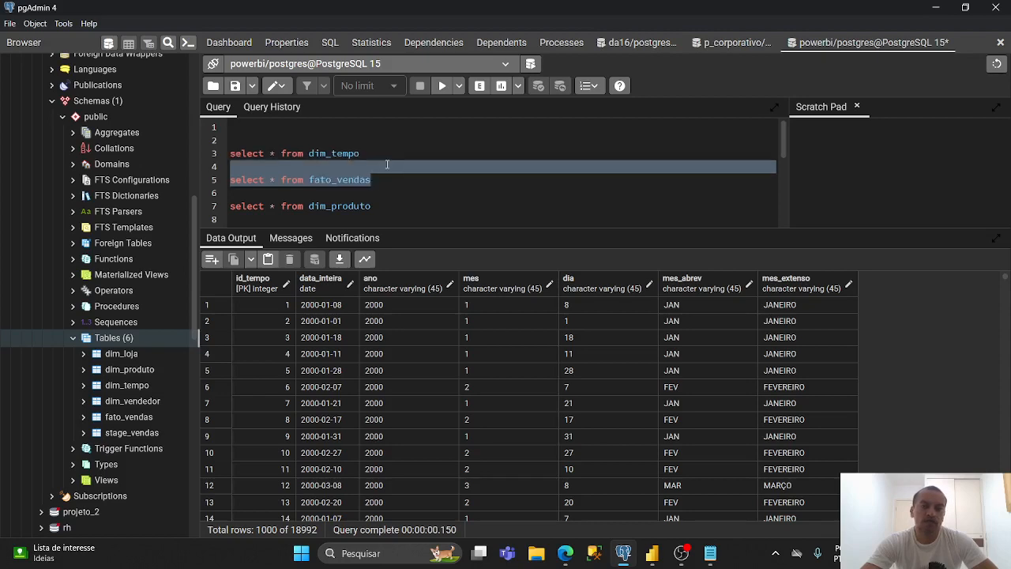
pyautogui.click(443, 85)
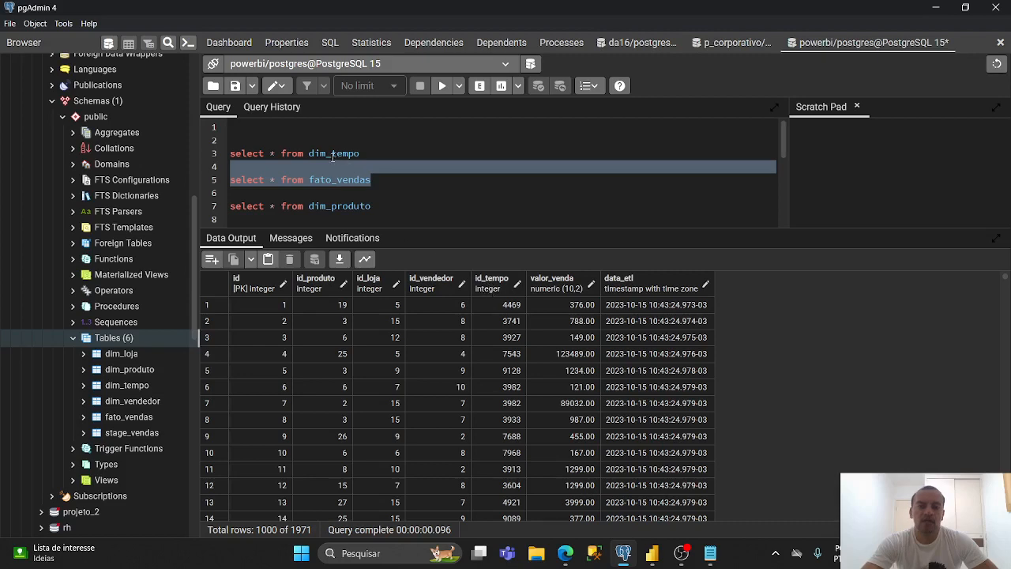
pyautogui.moveTo(378, 207); pyautogui.dragTo(378, 192)
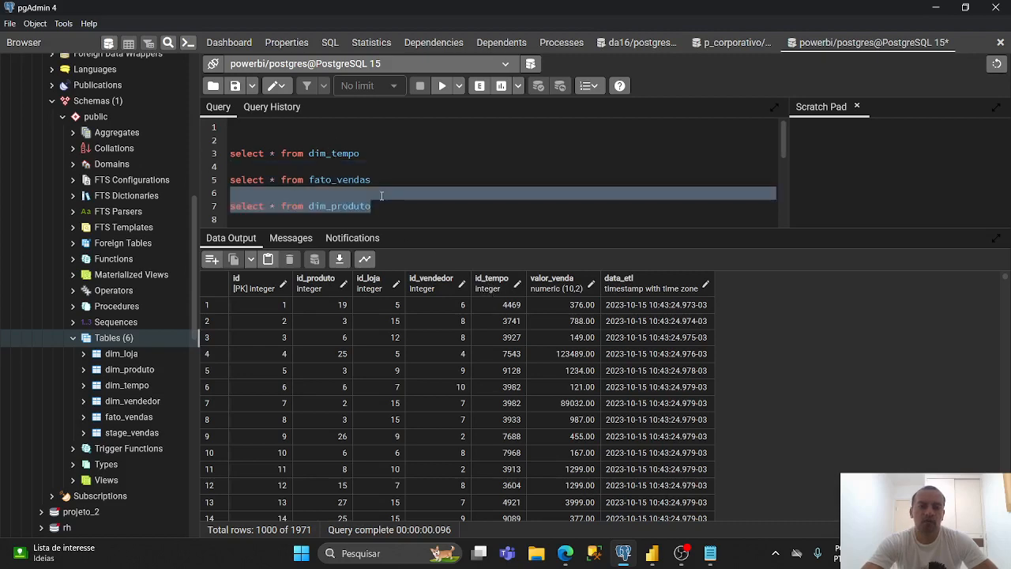
pyautogui.click(442, 85)
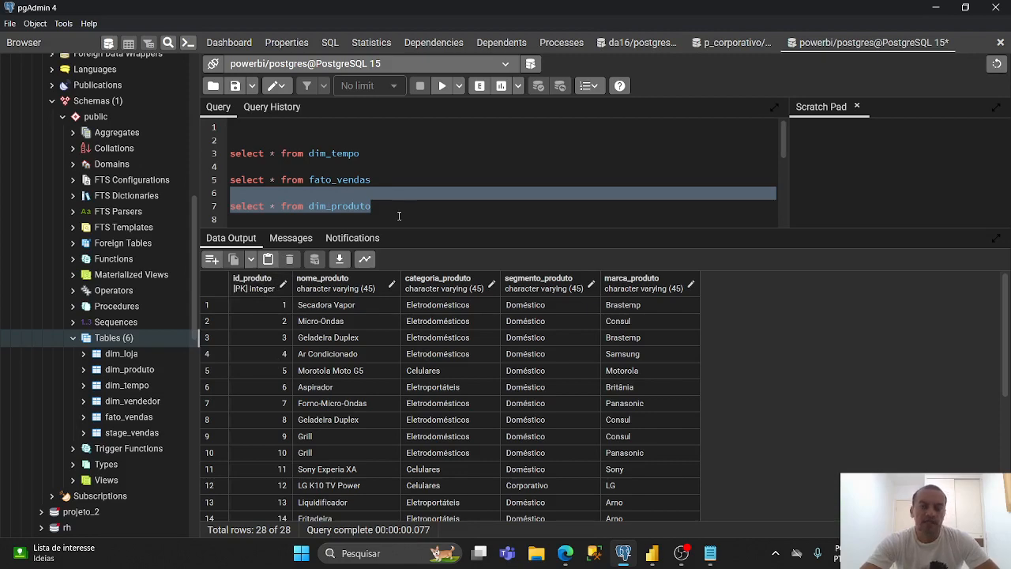
# Switch to Power BI Desktop and examine the relationships between fato_vendas, dim_produto and dim_tempo in the model, returning to the report
pyautogui.click(652, 553)
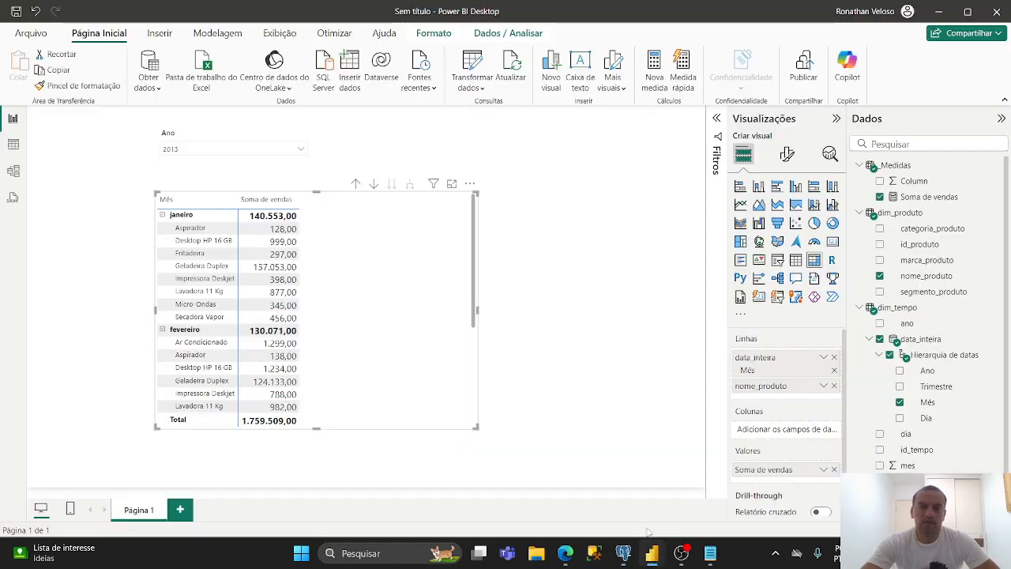
pyautogui.click(14, 172)
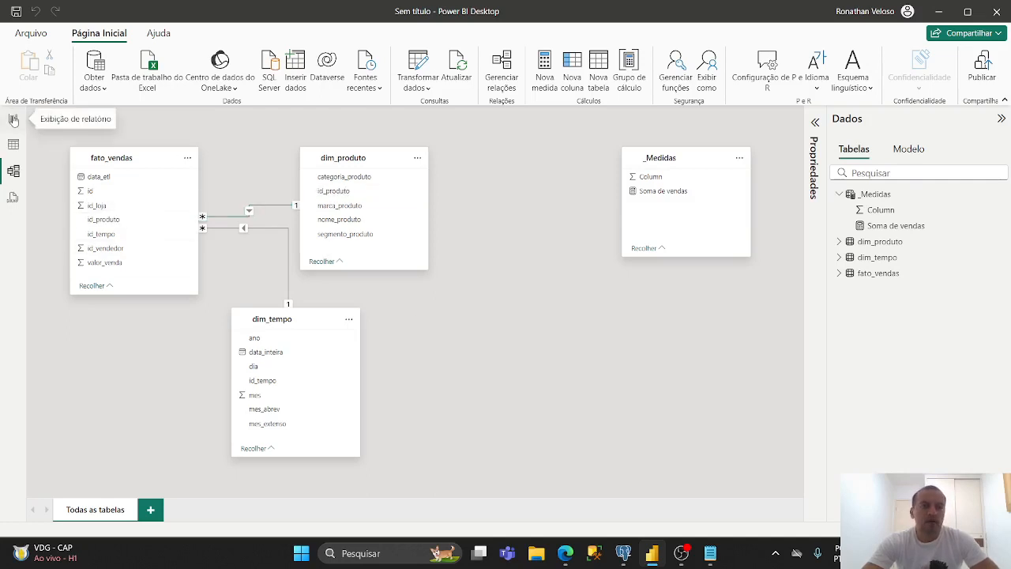
pyautogui.click(14, 119)
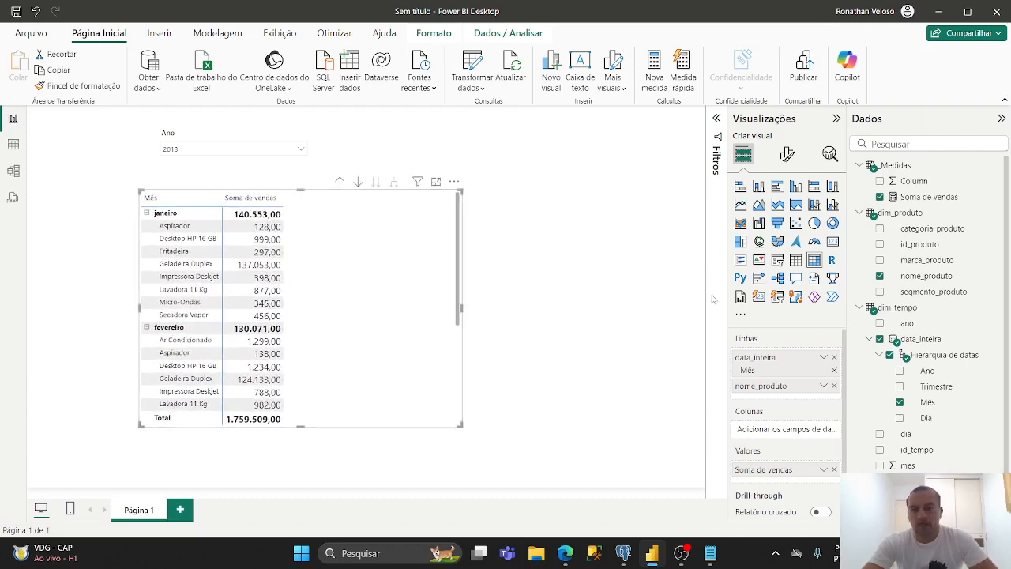
# Examine the DAX formula of the Soma de vendas measure, enlarging the formula text and highlighting its SUM expression
pyautogui.click(931, 198)
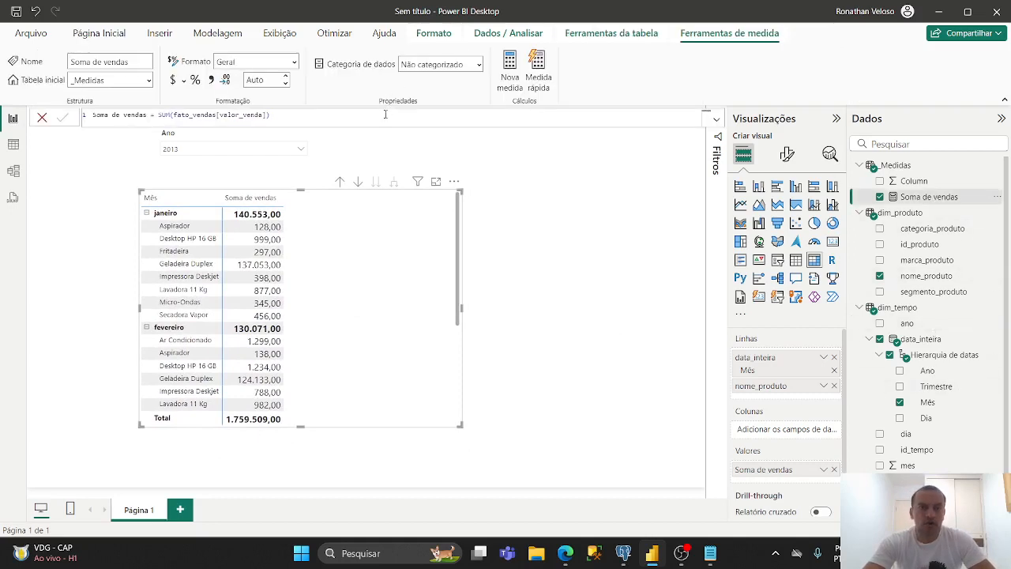
pyautogui.scroll(6, 384, 114)
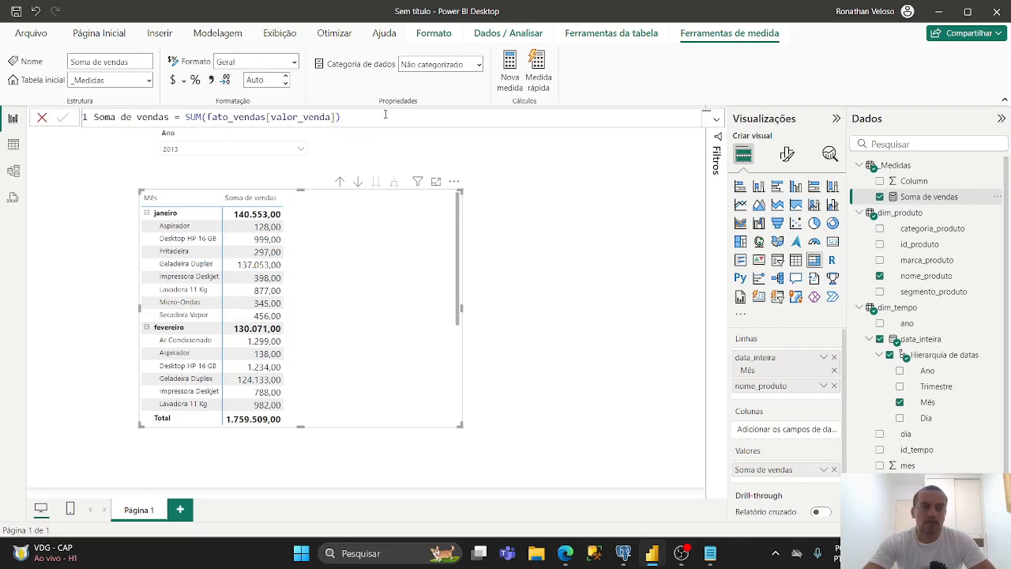
pyautogui.moveTo(184, 117); pyautogui.dragTo(379, 116)
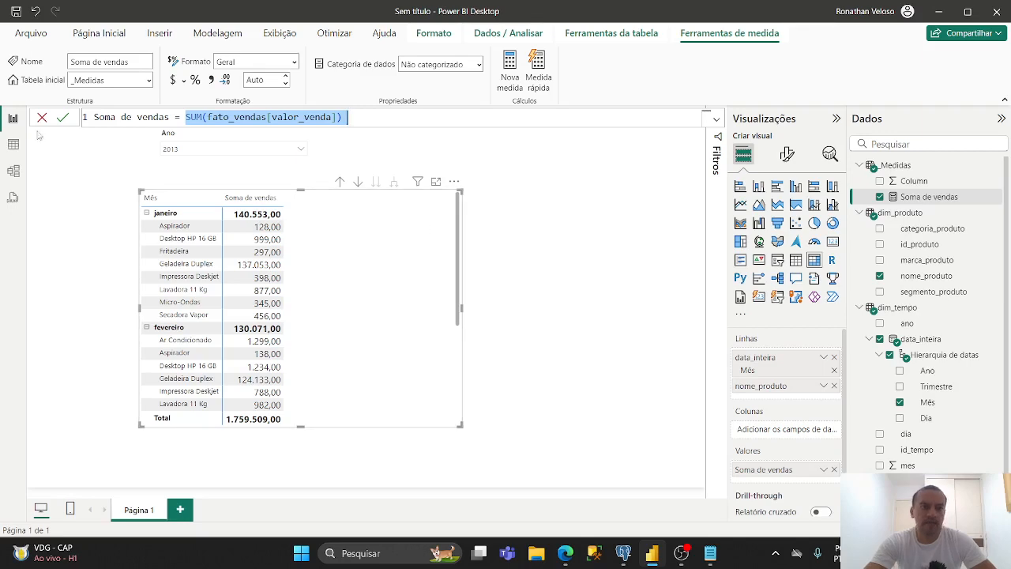
# Examine the valor_venda column in the fato_vendas table data, and return to the report
pyautogui.click(13, 143)
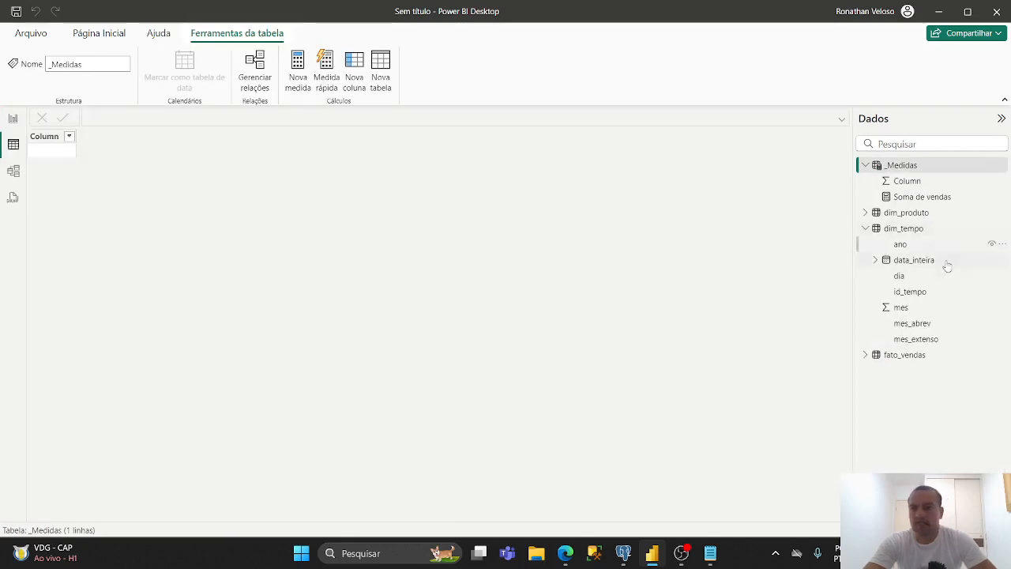
pyautogui.click(902, 355)
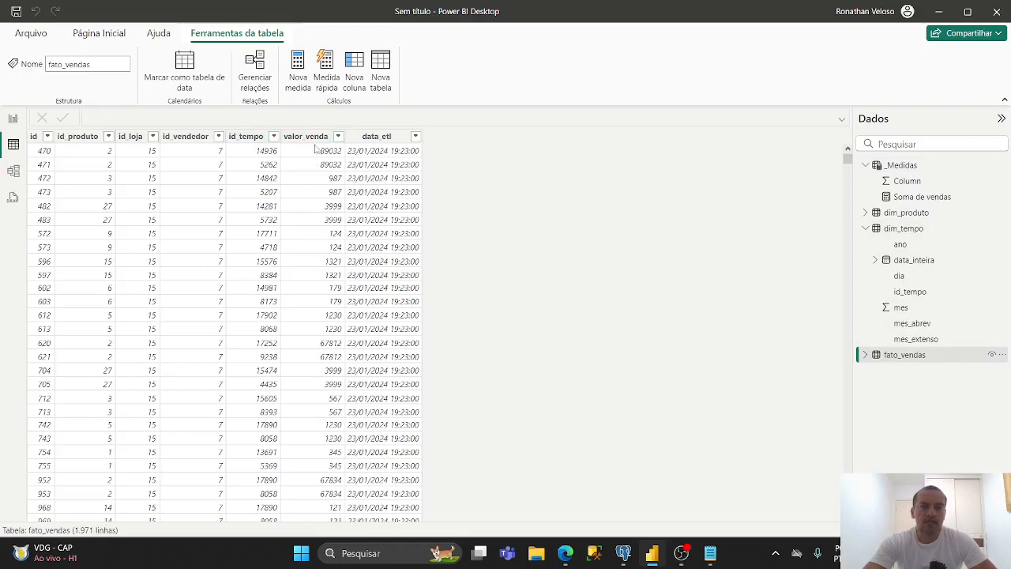
pyautogui.click(13, 120)
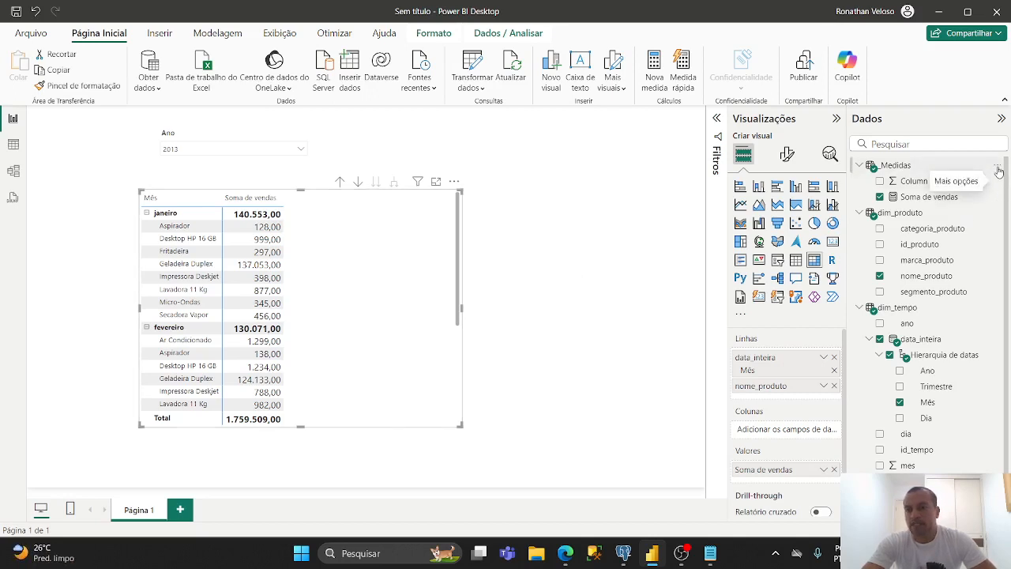
# Create a measure named "soma de vendas MA" in the _Medidas table, starting its formula with CALCULATE([Soma de vendas]
pyautogui.click(998, 168)
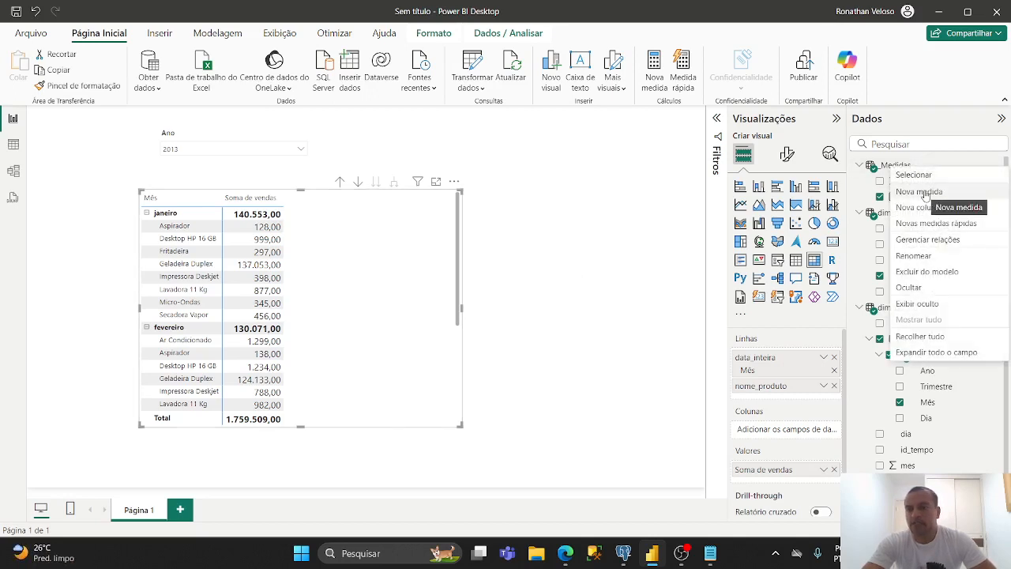
pyautogui.click(694, 223)
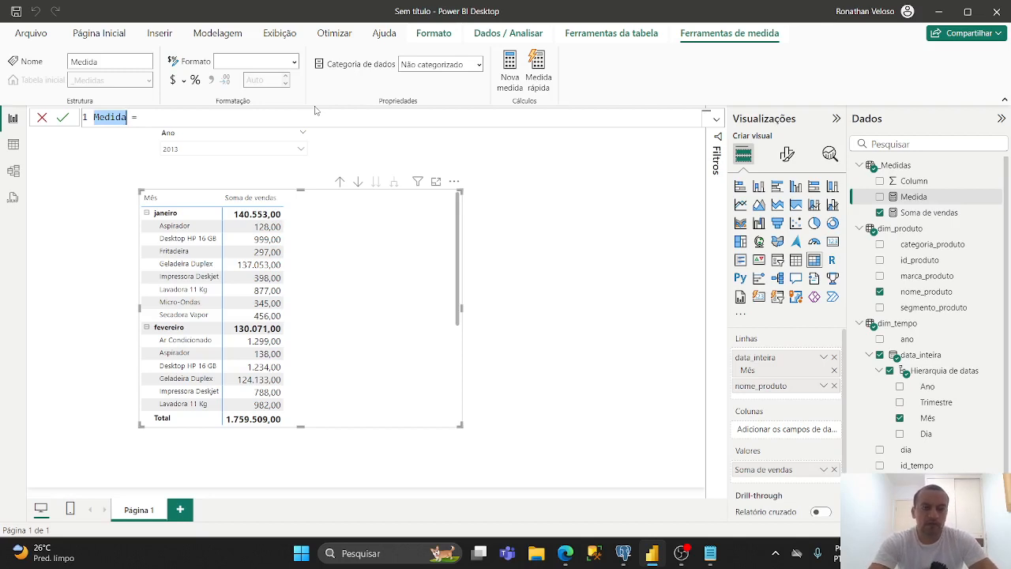
pyautogui.write('soma de vendas ')
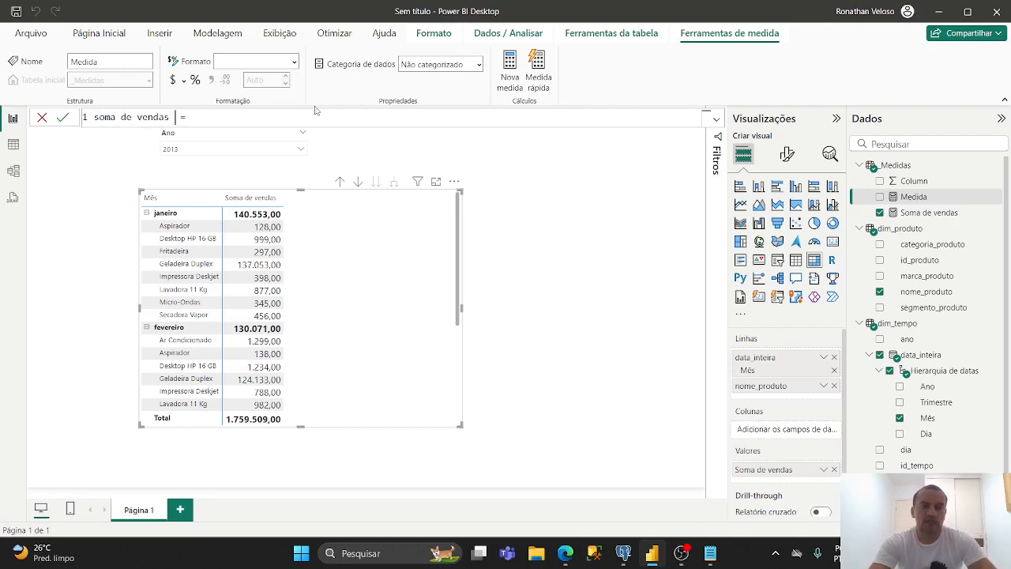
pyautogui.write('MA')
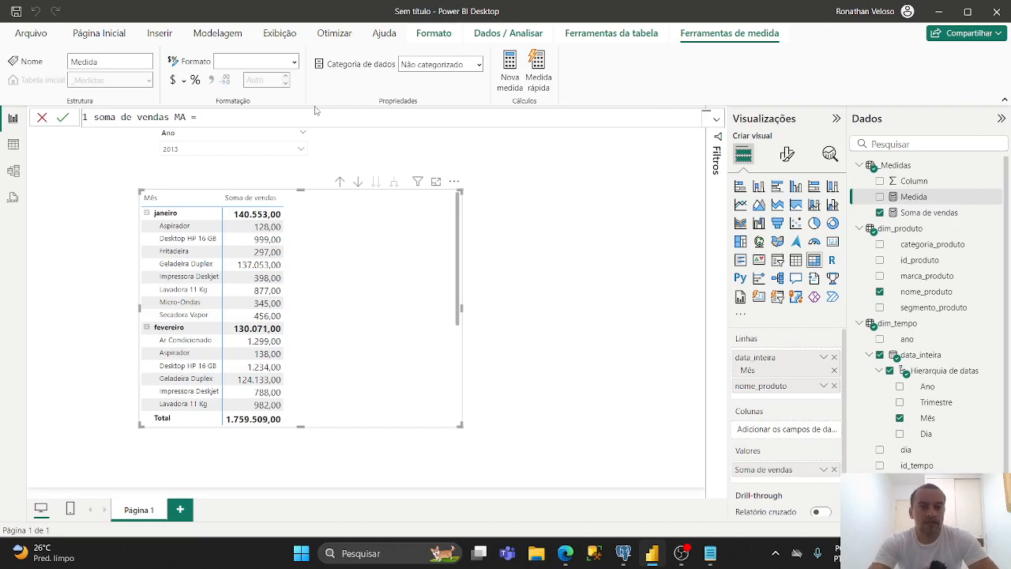
pyautogui.write('calc')
pyautogui.press('Tab')
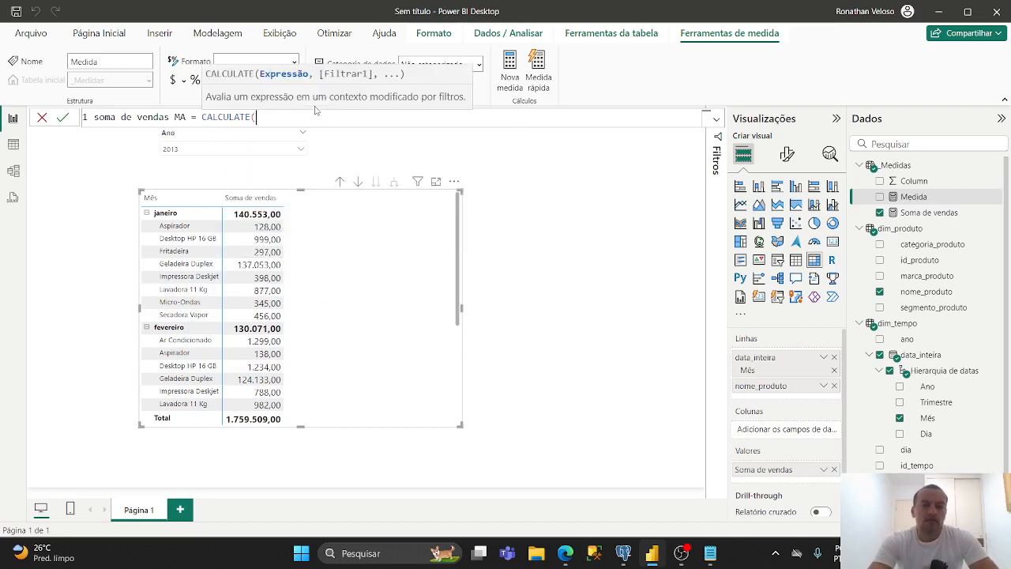
pyautogui.write('soma')
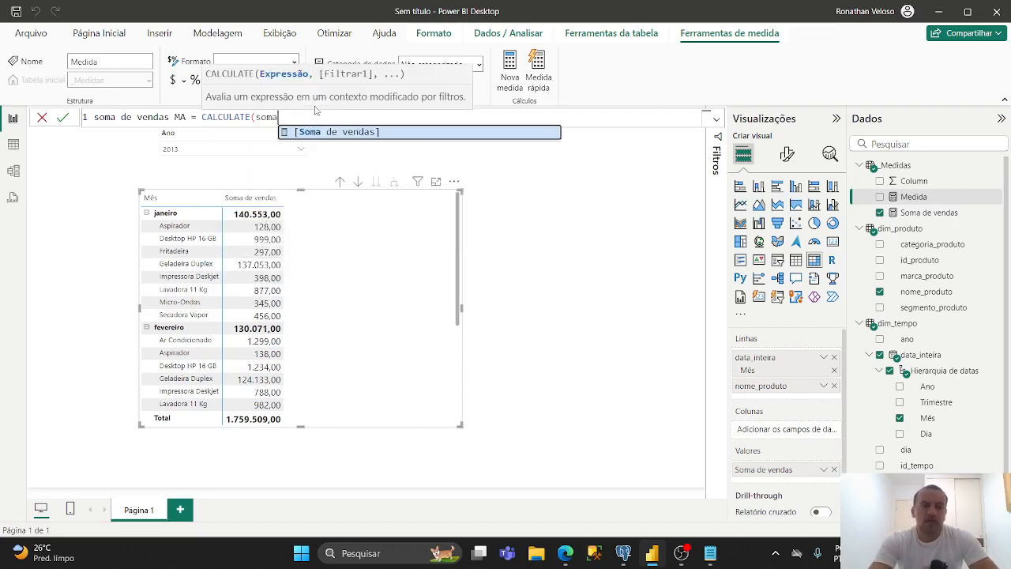
pyautogui.press('Tab')
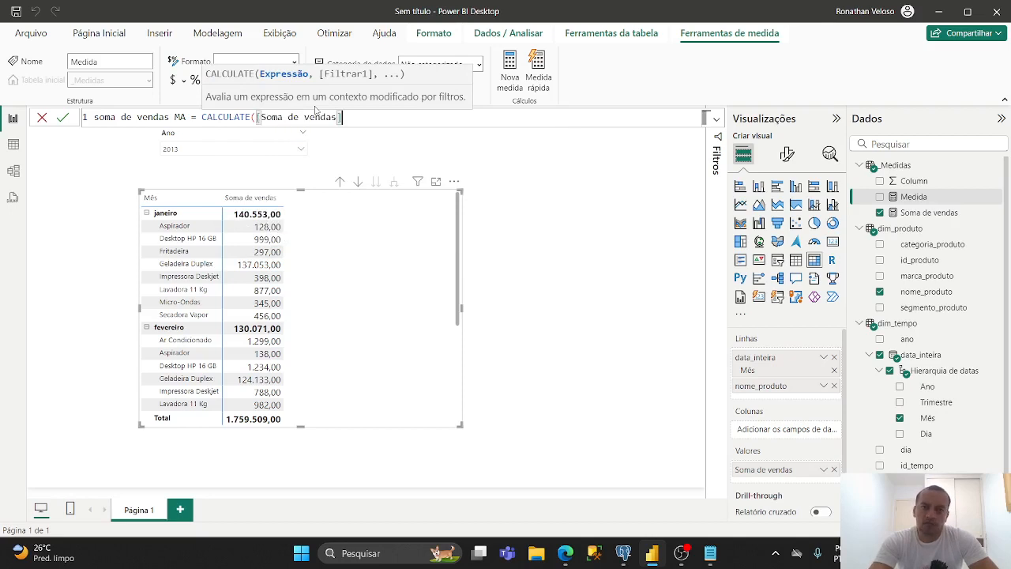
# Add a DATEADD filter to the measure's CALCULATE formula, using dim_tempo[data_inteira] as its dates column
pyautogui.write(',')
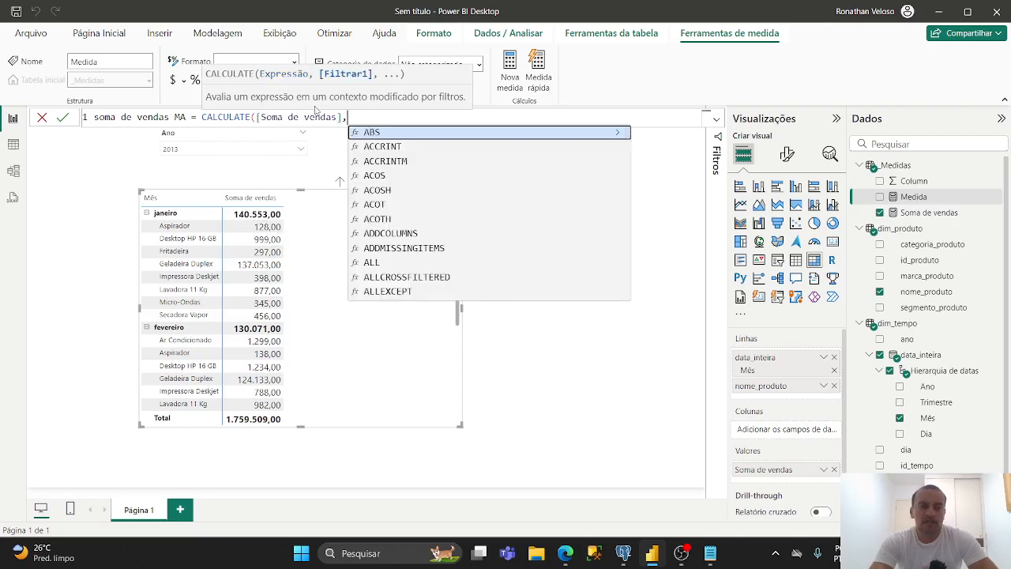
pyautogui.write('date')
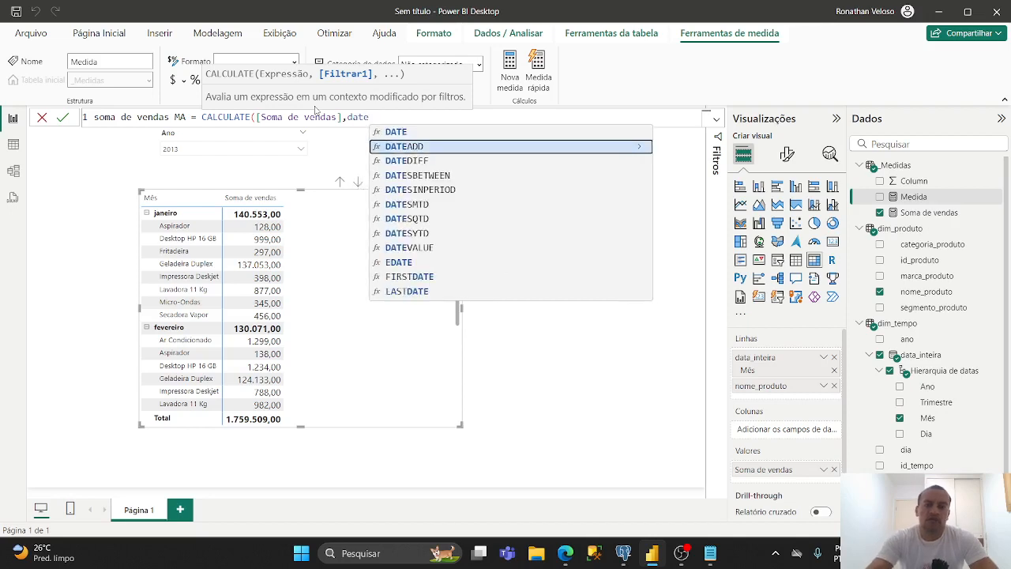
pyautogui.press('Tab')
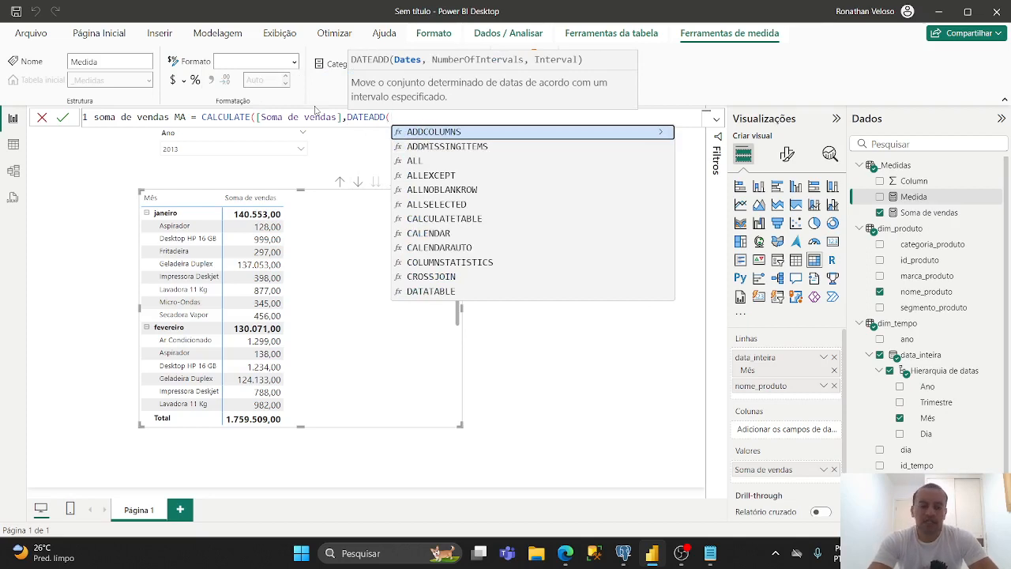
pyautogui.write('dim')
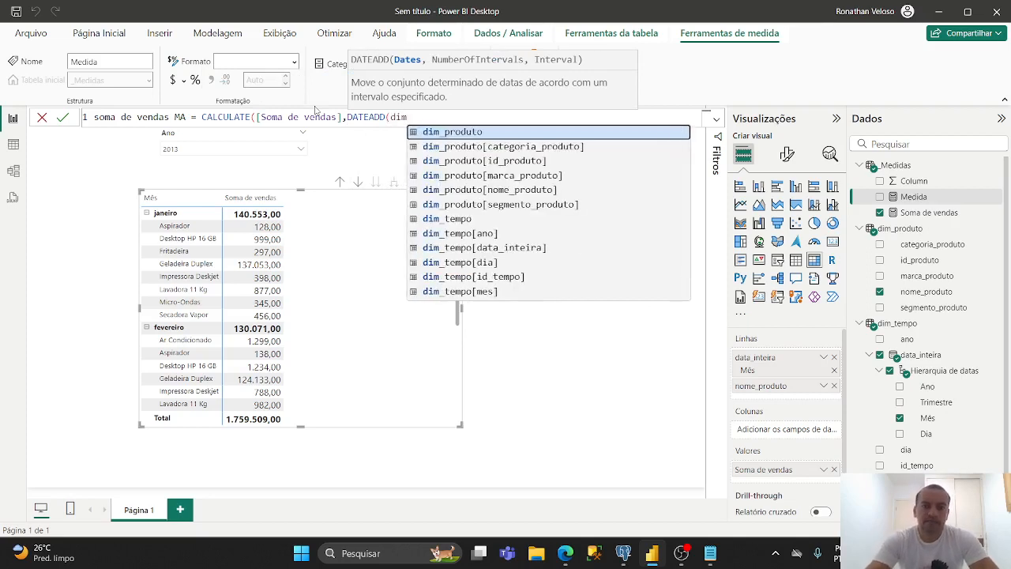
pyautogui.press('Down')
pyautogui.press('Down')
pyautogui.press('Down')
pyautogui.press('Down')
pyautogui.press('Down')
pyautogui.press('Down')
pyautogui.press('Down')
pyautogui.press('Down')
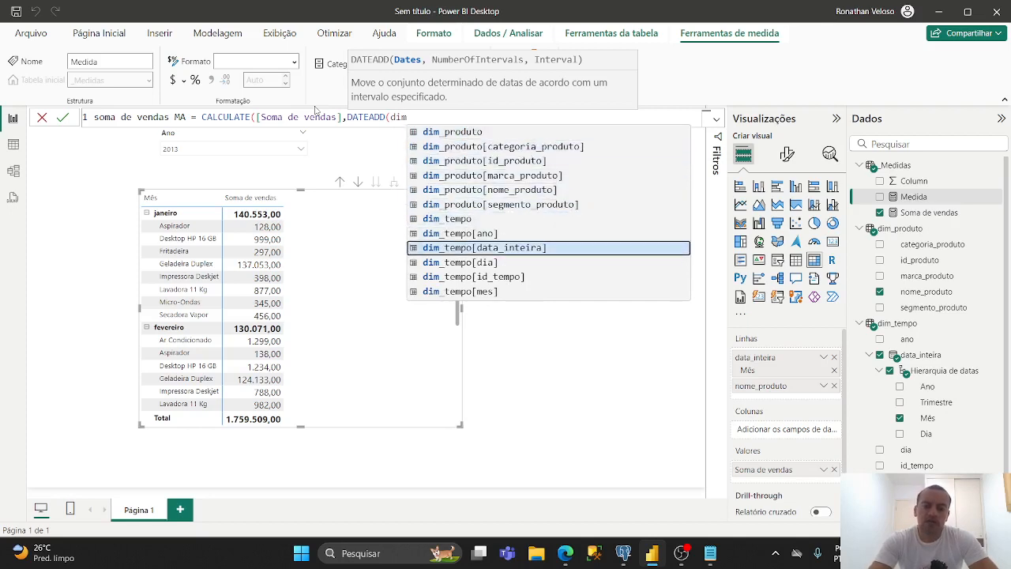
pyautogui.press('Tab')
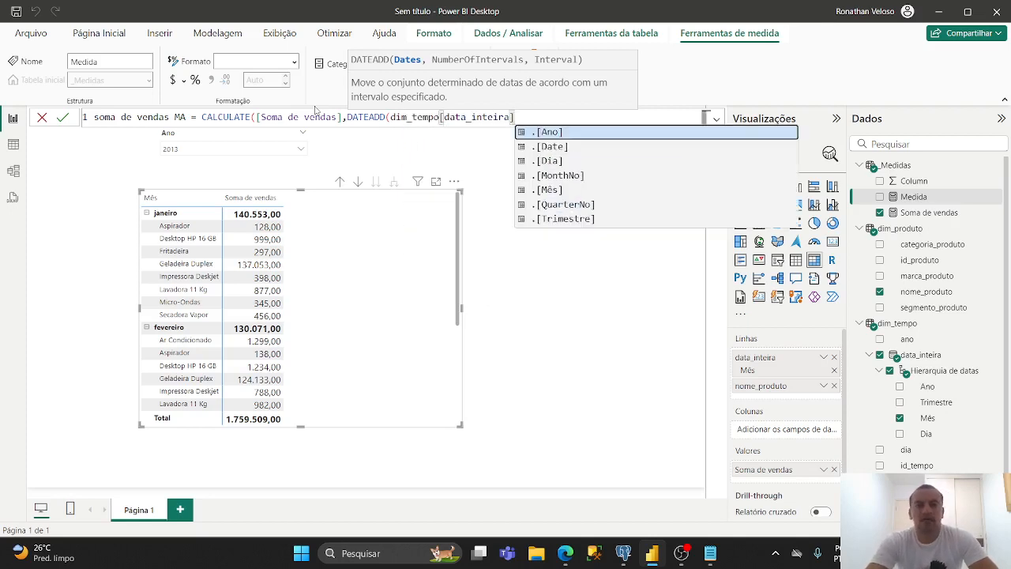
# Complete DATEADD with an interval of -1 MONTH, close the formula and commit the soma de vendas MA measure
pyautogui.write(',')
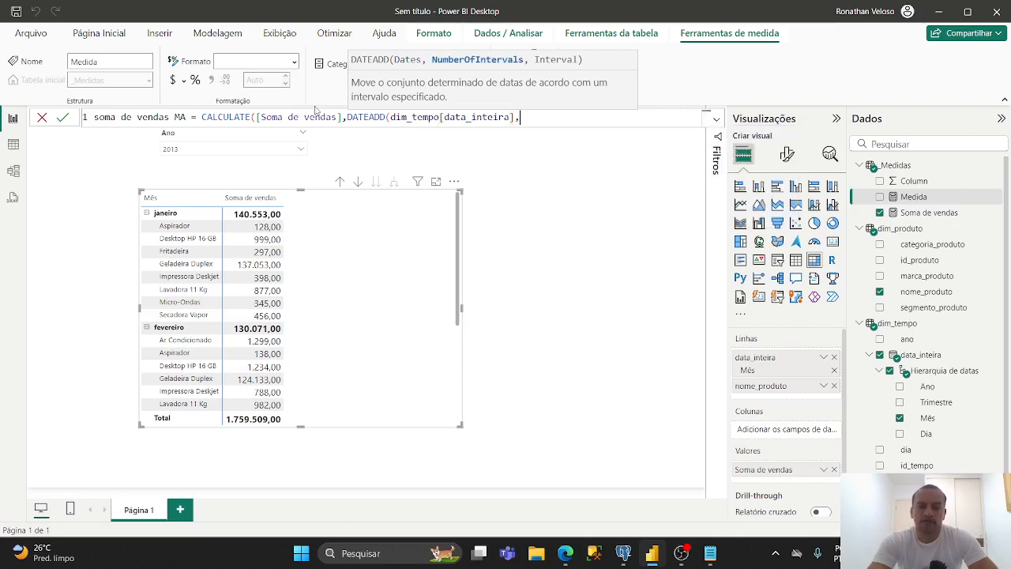
pyautogui.write('-1,')
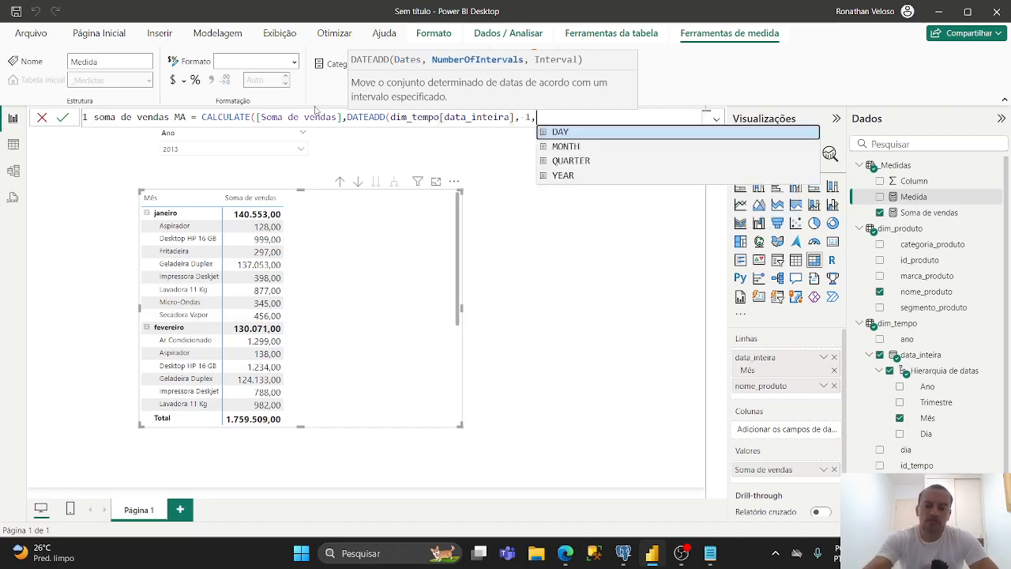
pyautogui.press('Down')
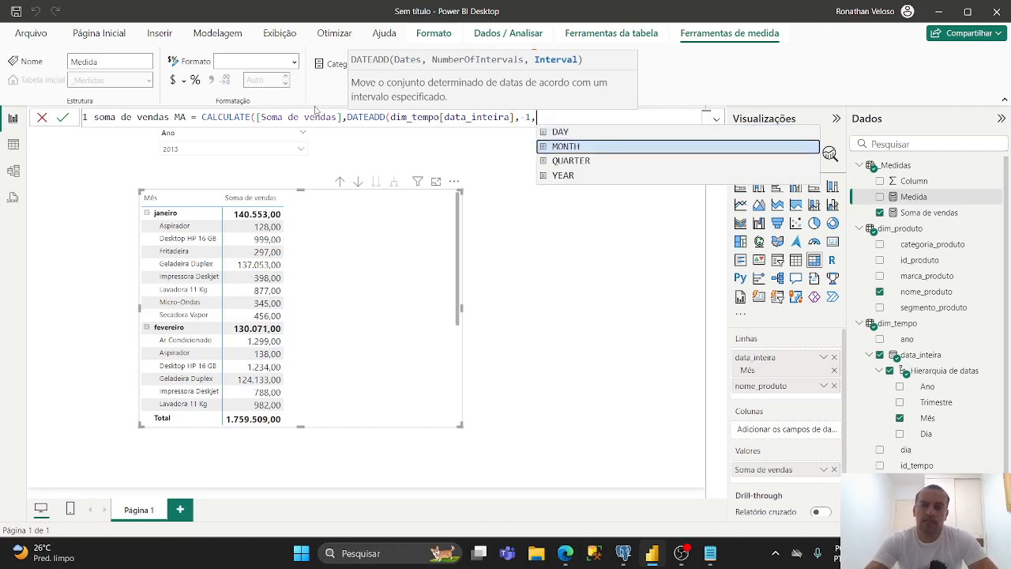
pyautogui.press('Tab')
pyautogui.write(')')
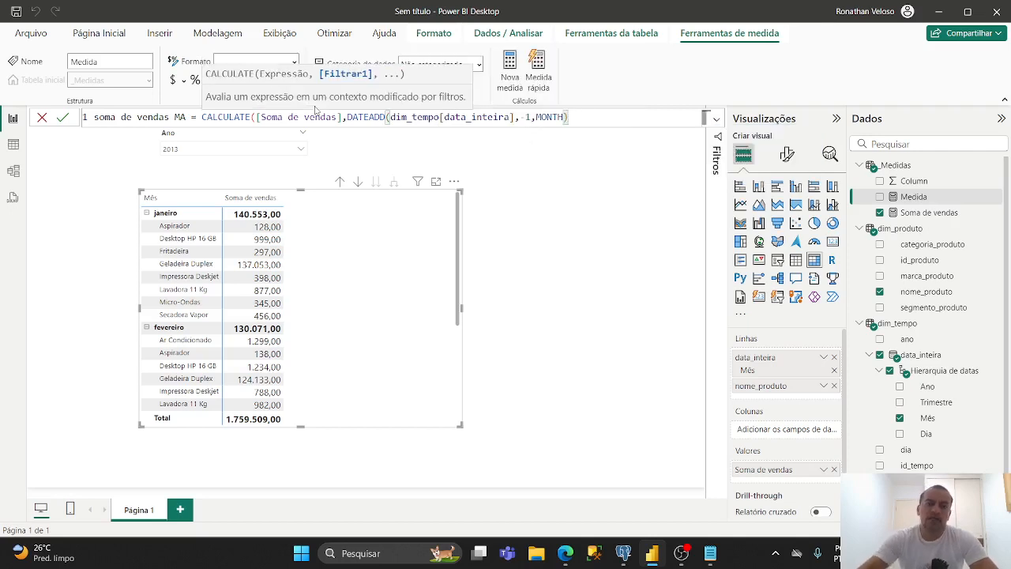
pyautogui.write(')')
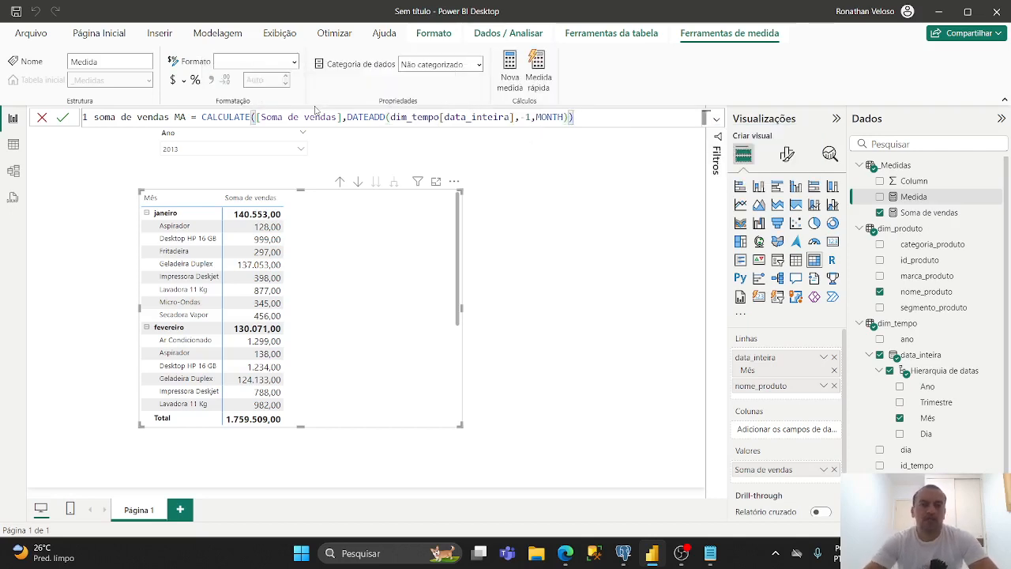
pyautogui.press('Return')
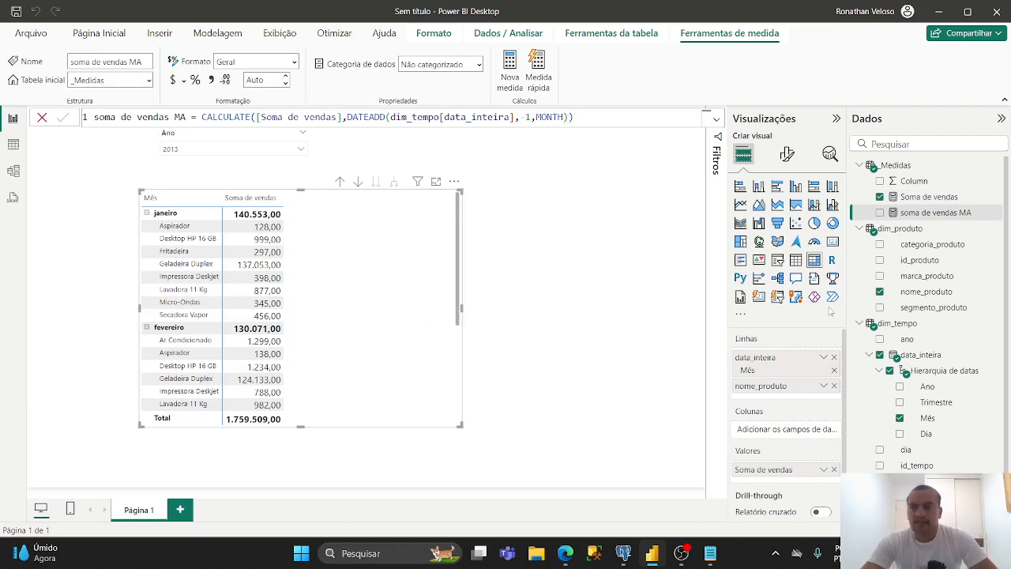
# Add the soma de vendas MA measure to the matrix and check its values across the months
pyautogui.moveTo(946, 219); pyautogui.dragTo(338, 277)
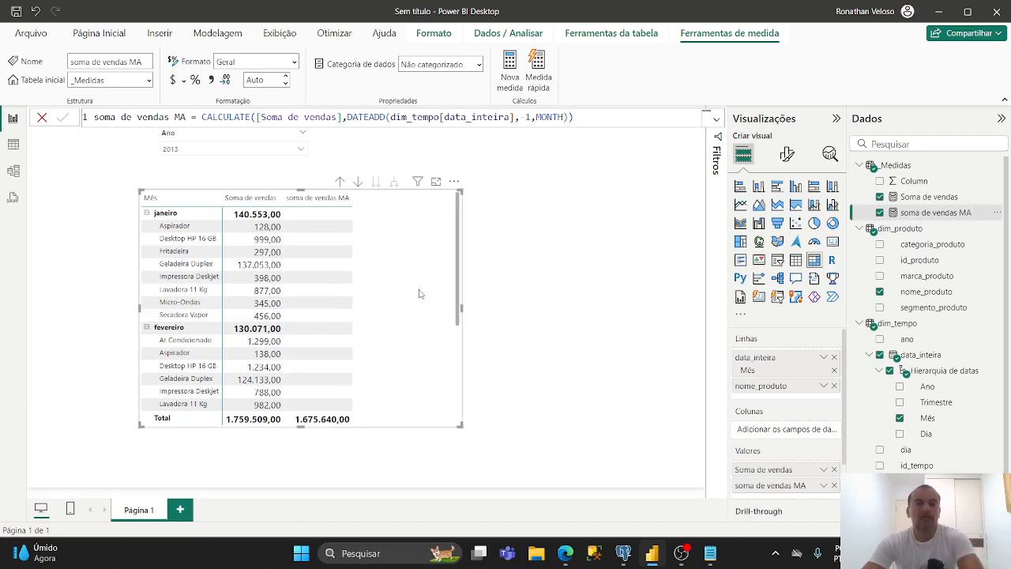
pyautogui.scroll(-5, 419, 294)
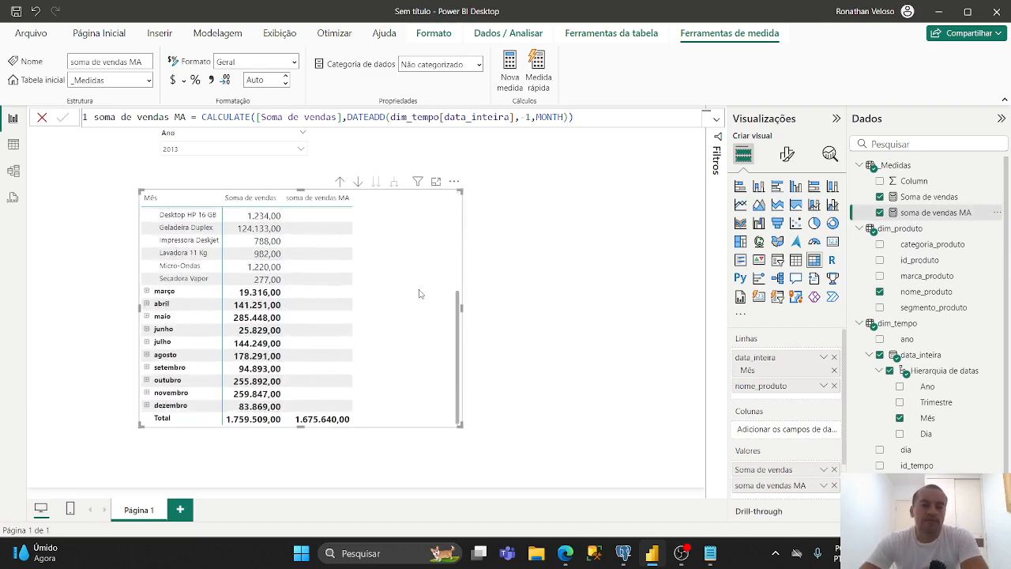
pyautogui.scroll(5, 419, 294)
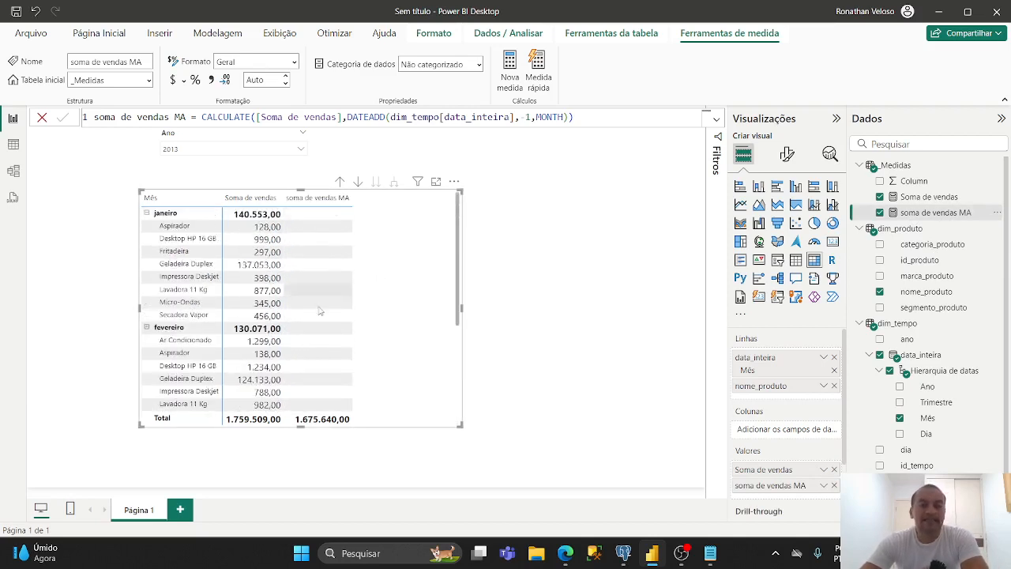
pyautogui.scroll(-5, 378, 314)
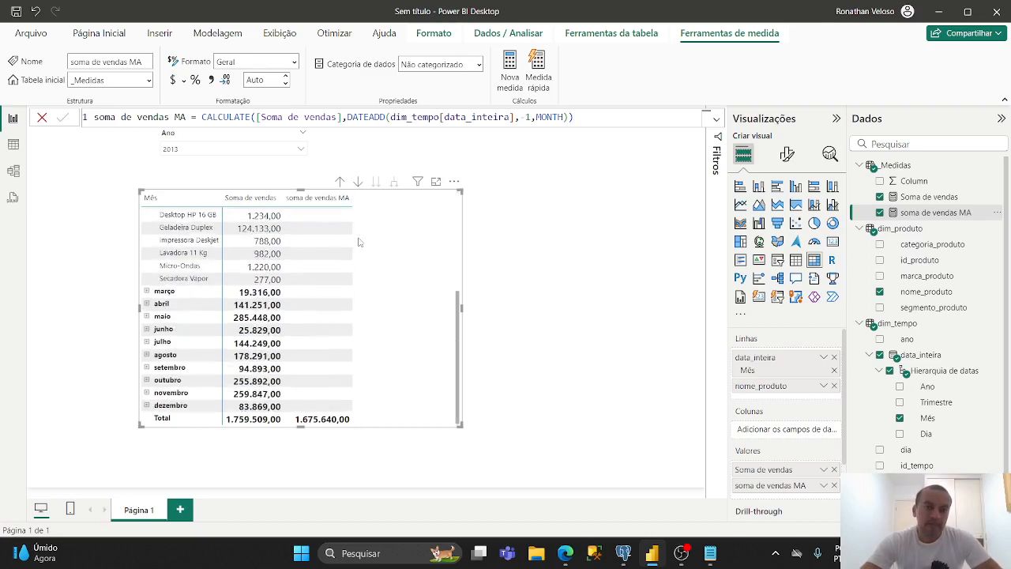
# Show the dim_tempo table's data and sort it by data_inteira in ascending order
pyautogui.click(12, 144)
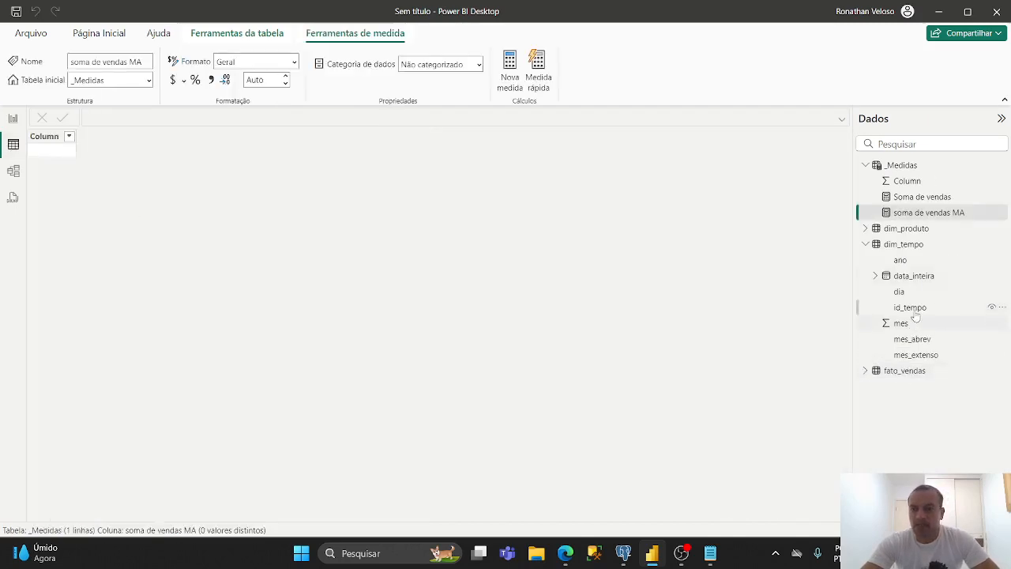
pyautogui.click(905, 245)
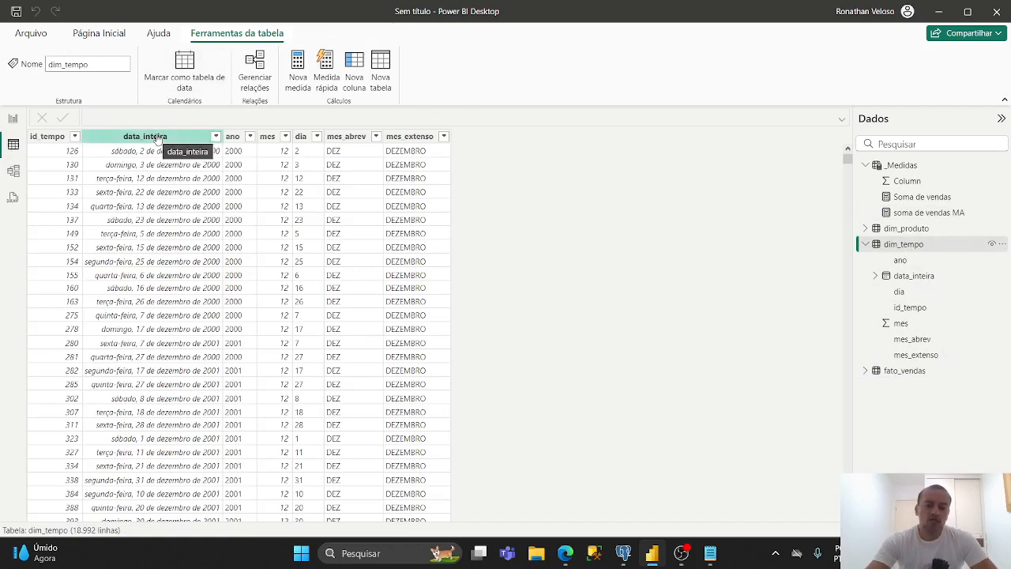
pyautogui.click(215, 137)
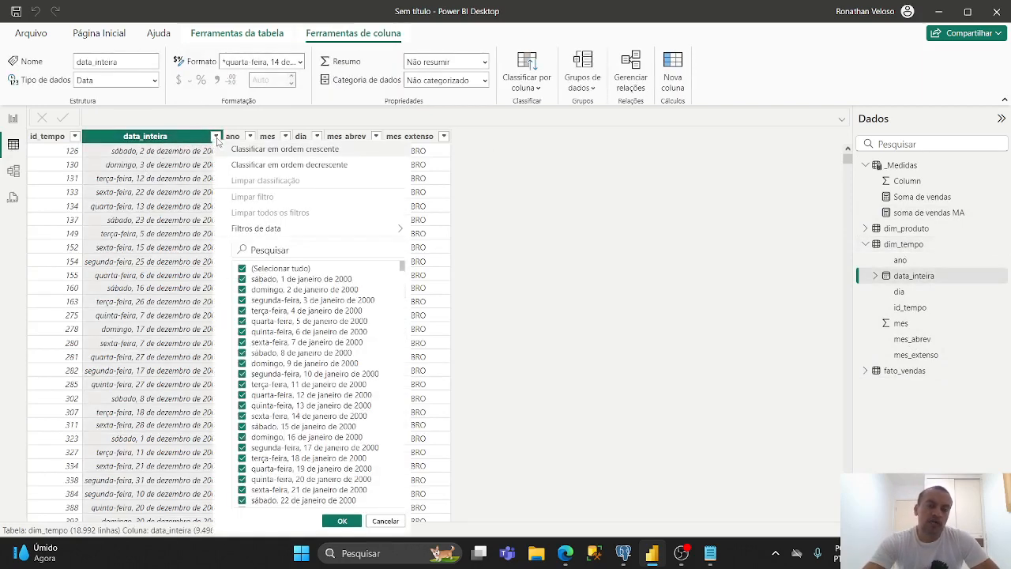
pyautogui.click(348, 150)
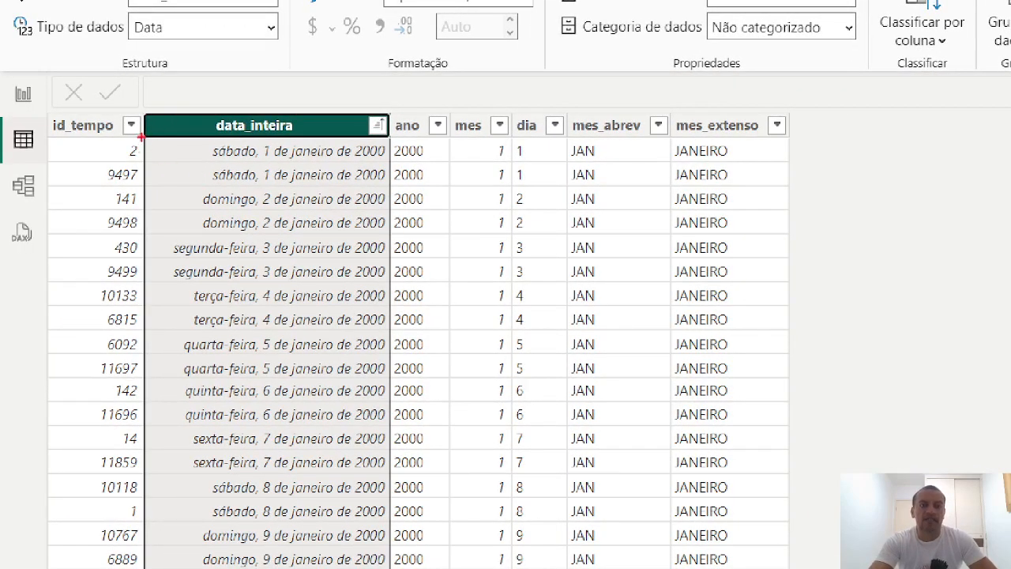
# Examine the dates in the first data_inteira rows and their id_tempo values, marking both columns on the magnified view
pyautogui.moveTo(148, 136)
pyautogui.mouseDown()
pyautogui.moveTo(317, 172)
pyautogui.moveTo(360, 192)
pyautogui.mouseUp()
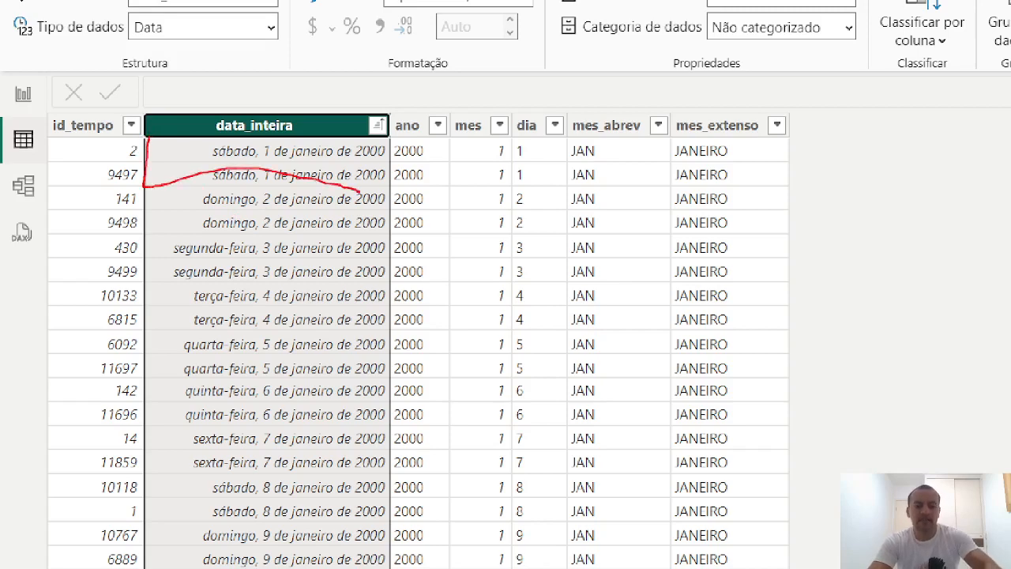
pyautogui.hotkey('ctrl', 'z')
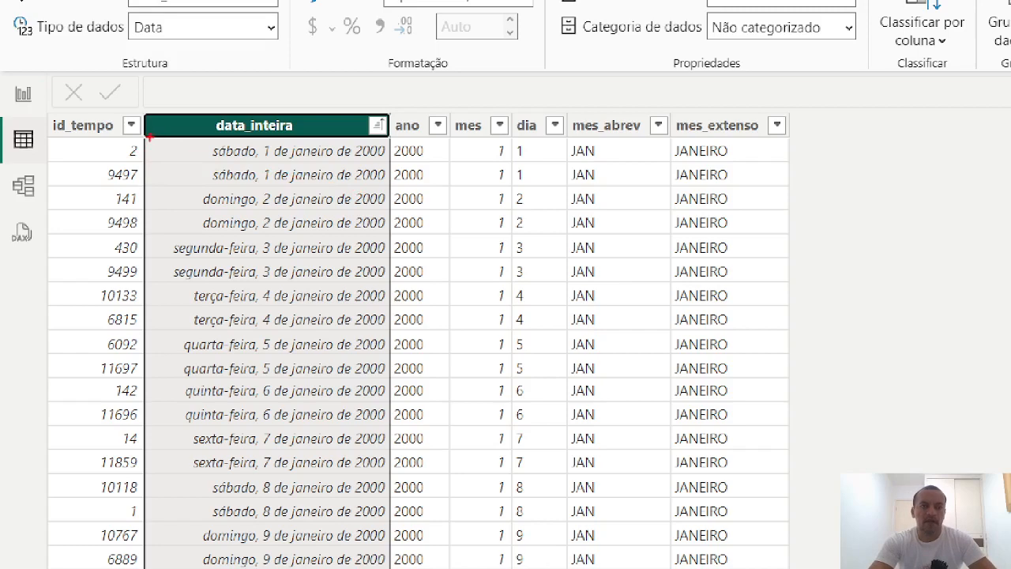
pyautogui.moveTo(148, 137)
pyautogui.mouseDown()
pyautogui.moveTo(316, 198)
pyautogui.moveTo(403, 190)
pyautogui.mouseUp()
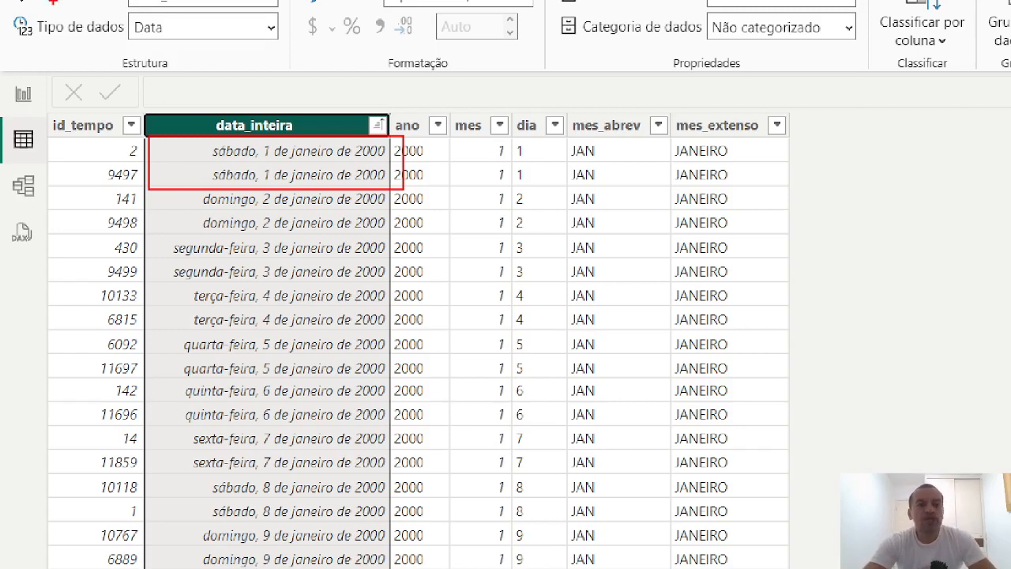
pyautogui.press('e')
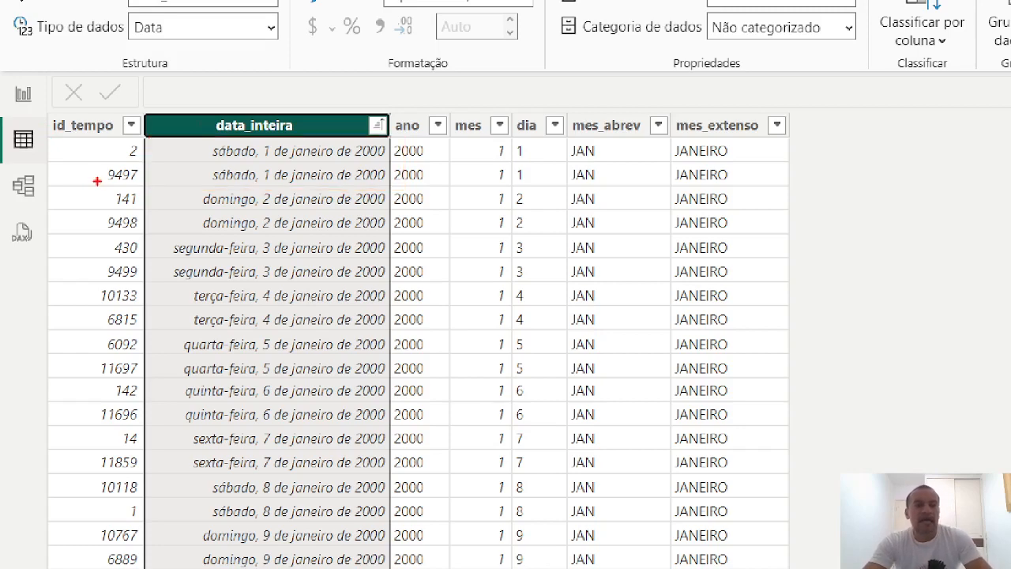
pyautogui.moveTo(49, 125)
pyautogui.mouseDown()
pyautogui.moveTo(51, 280)
pyautogui.moveTo(95, 341)
pyautogui.mouseUp()
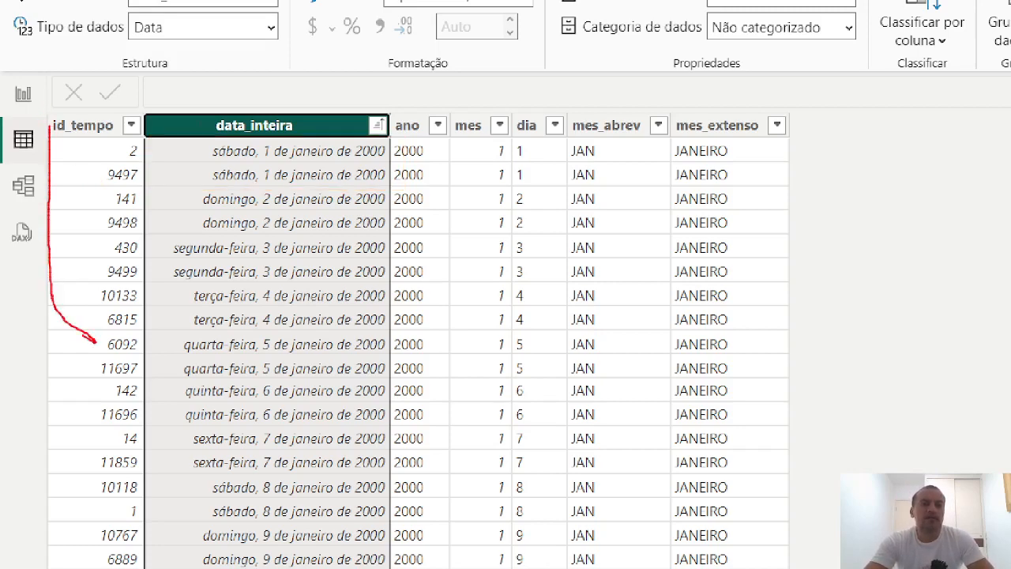
pyautogui.moveTo(36, 291); pyautogui.dragTo(82, 337)
pyautogui.press('e')
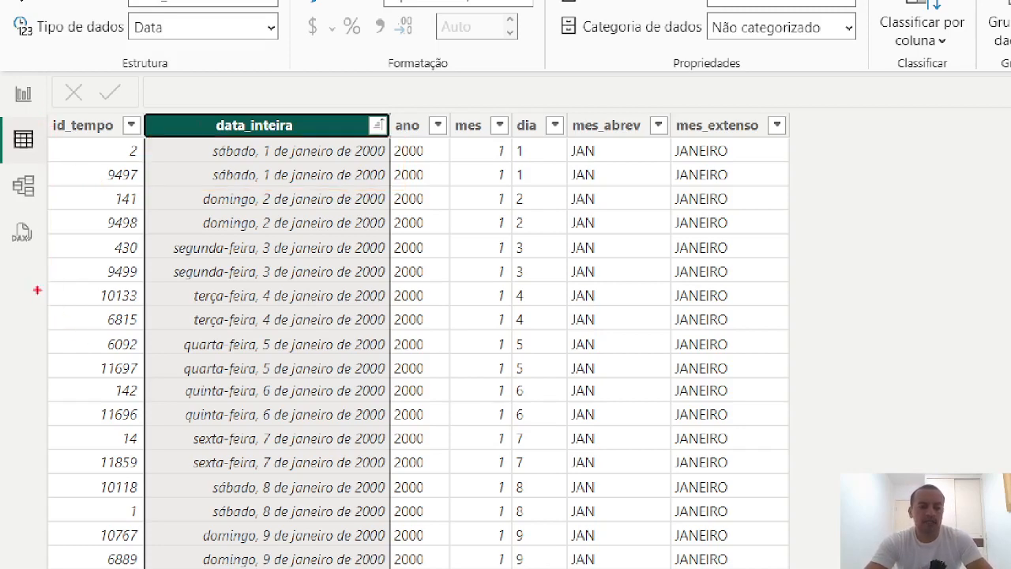
pyautogui.moveTo(38, 107)
pyautogui.mouseDown()
pyautogui.moveTo(40, 143)
pyautogui.moveTo(156, 531)
pyautogui.mouseUp()
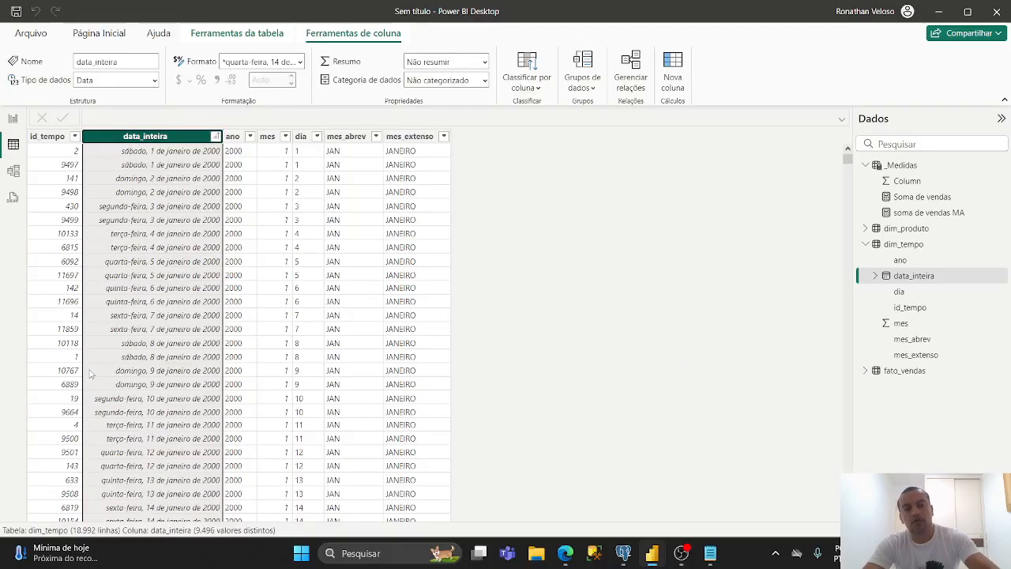
# Return to the report, shift the matrix slightly to the right and compare its two sales columns month by month
pyautogui.click(13, 118)
pyautogui.moveTo(432, 311); pyautogui.dragTo(446, 314)
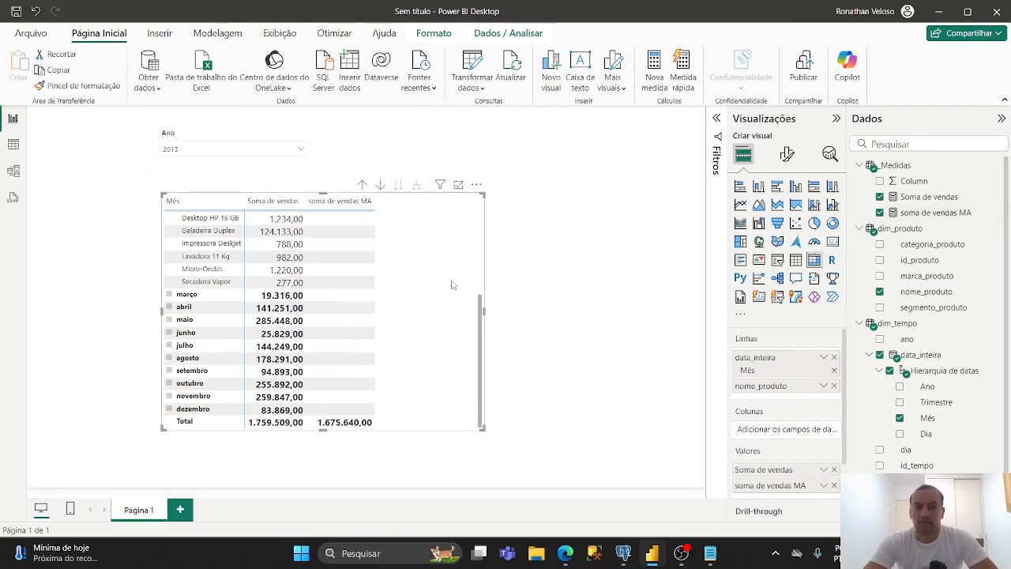
pyautogui.scroll(3, 351, 291)
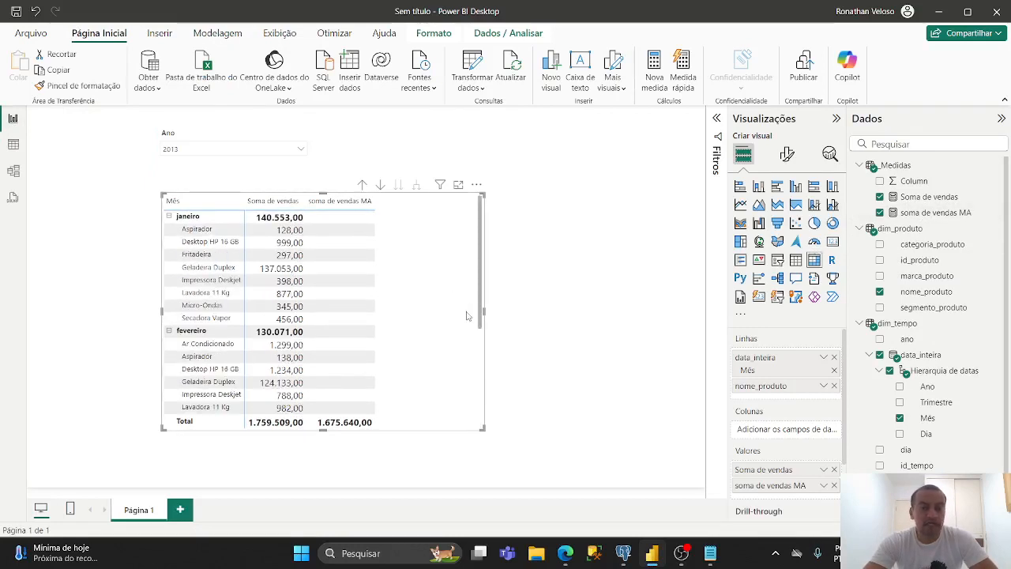
pyautogui.scroll(-3, 427, 348)
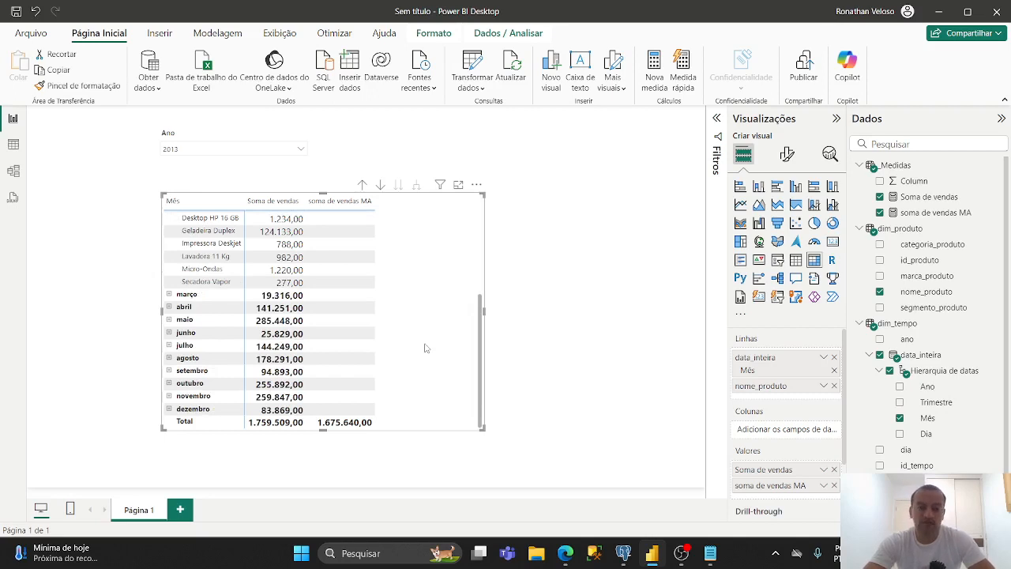
pyautogui.scroll(5, 424, 348)
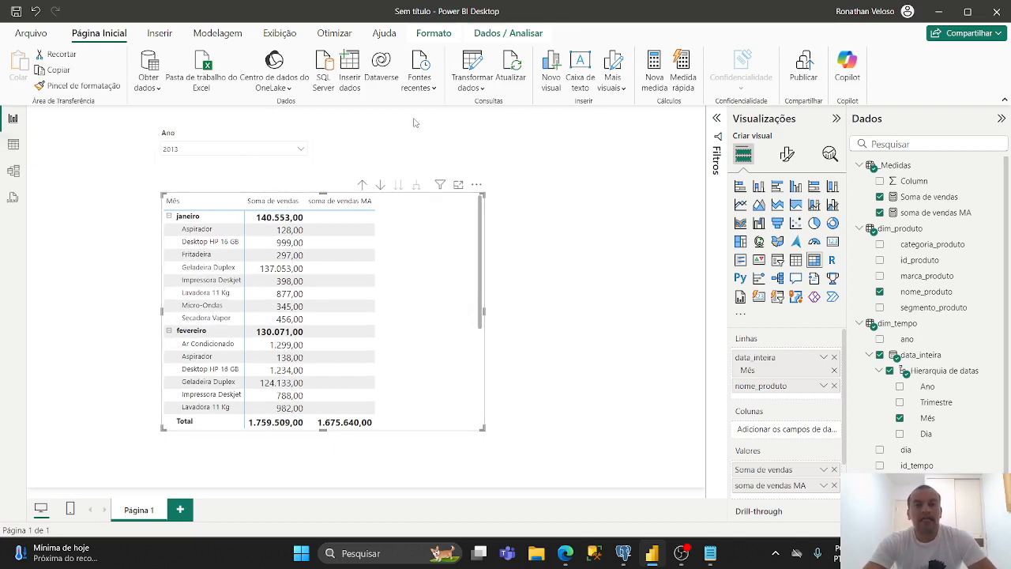
# Create a new calculated table and name it dcalendario (dax) in its formula
pyautogui.click(221, 33)
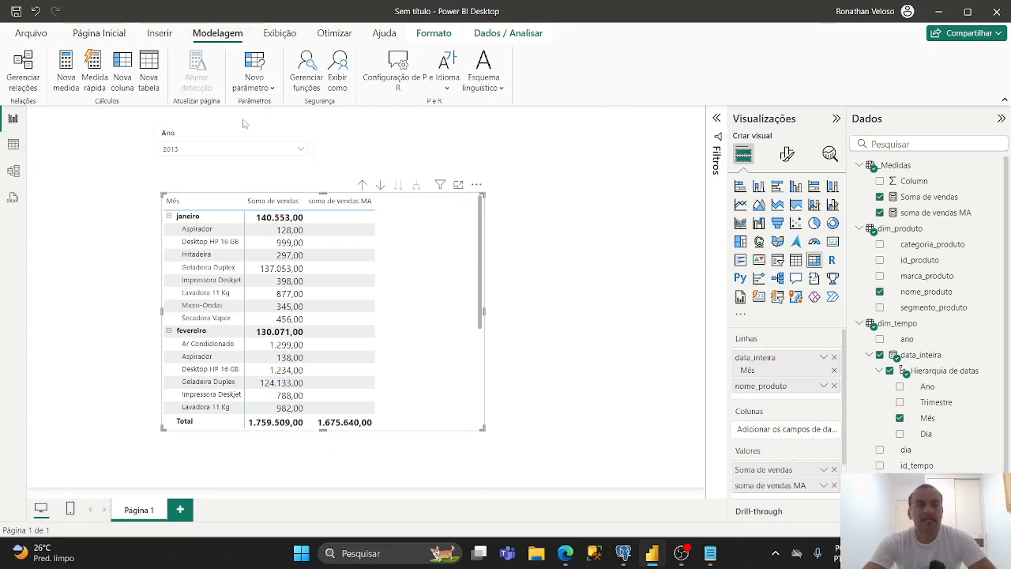
pyautogui.click(153, 63)
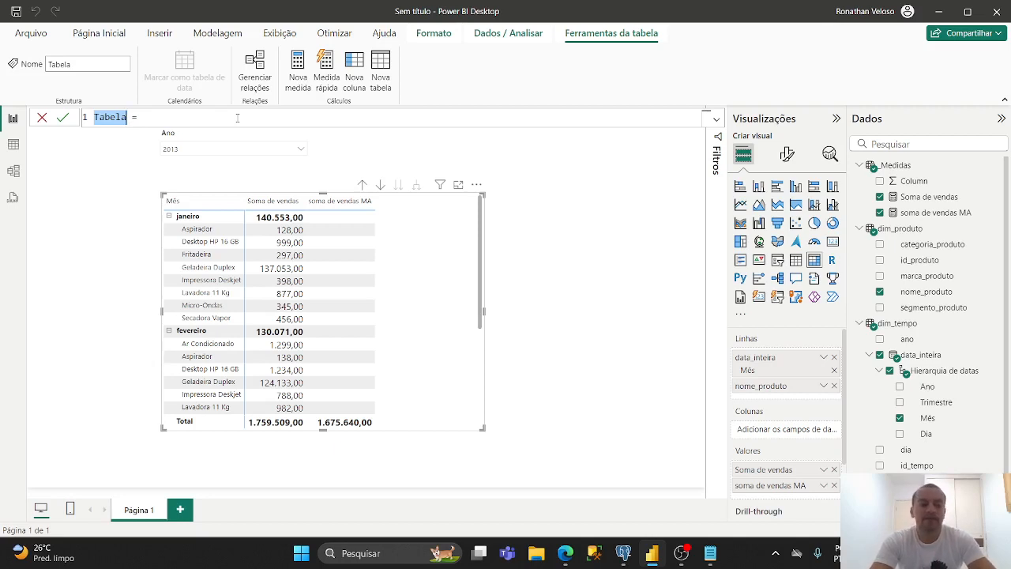
pyautogui.write('dcalendari')
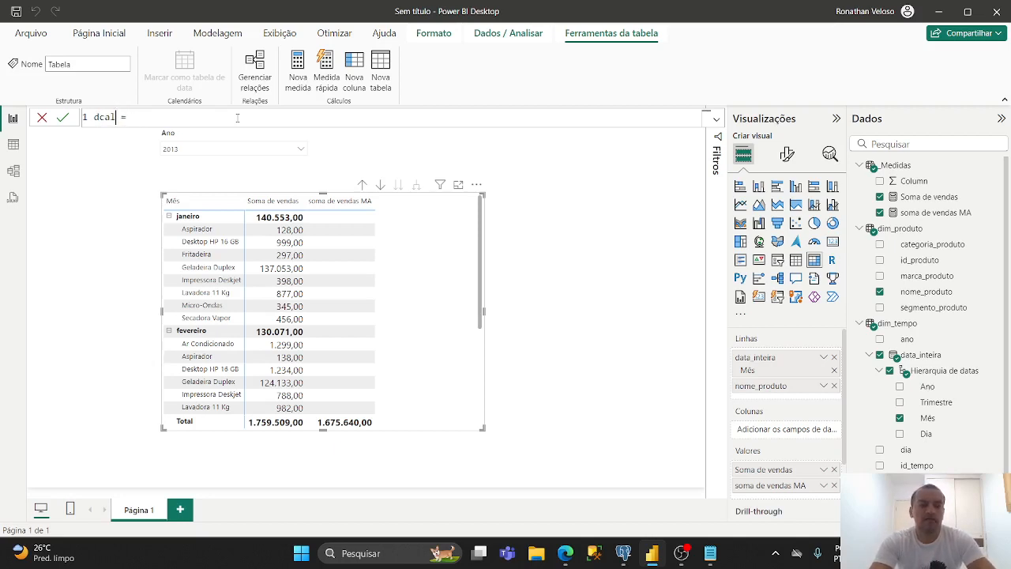
pyautogui.write('o ')
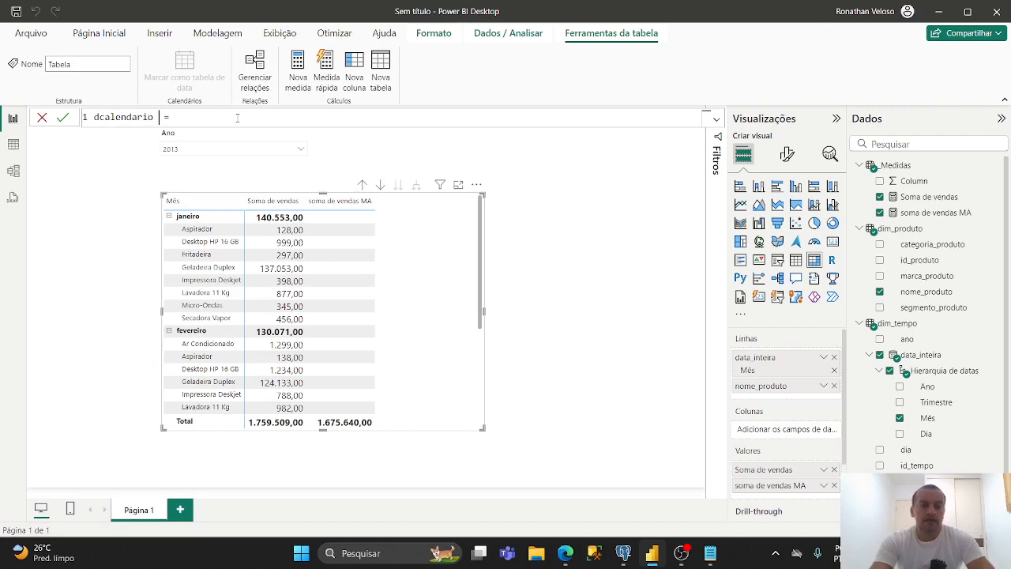
pyautogui.write('() ')
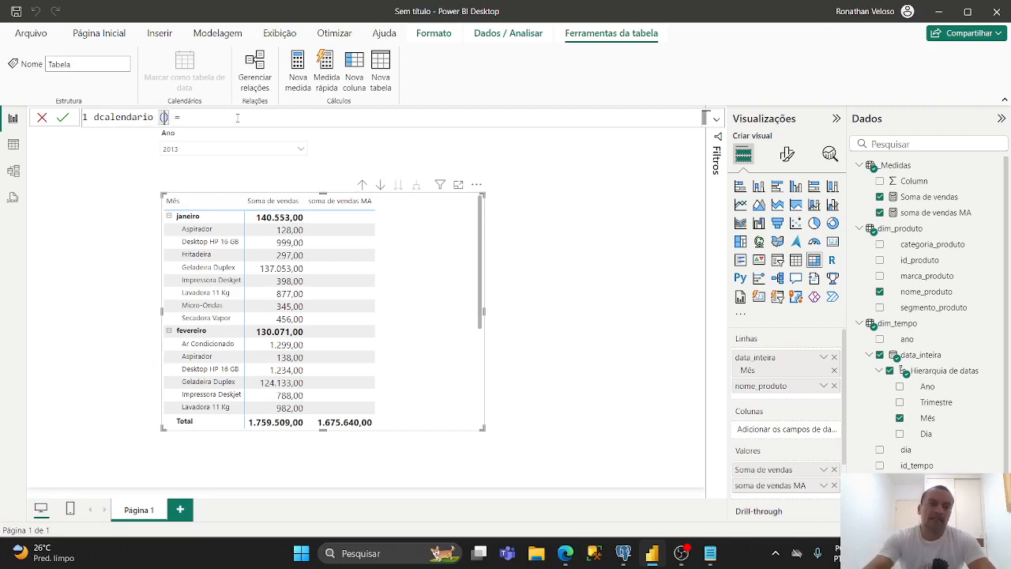
pyautogui.write('dax')
pyautogui.press('End')
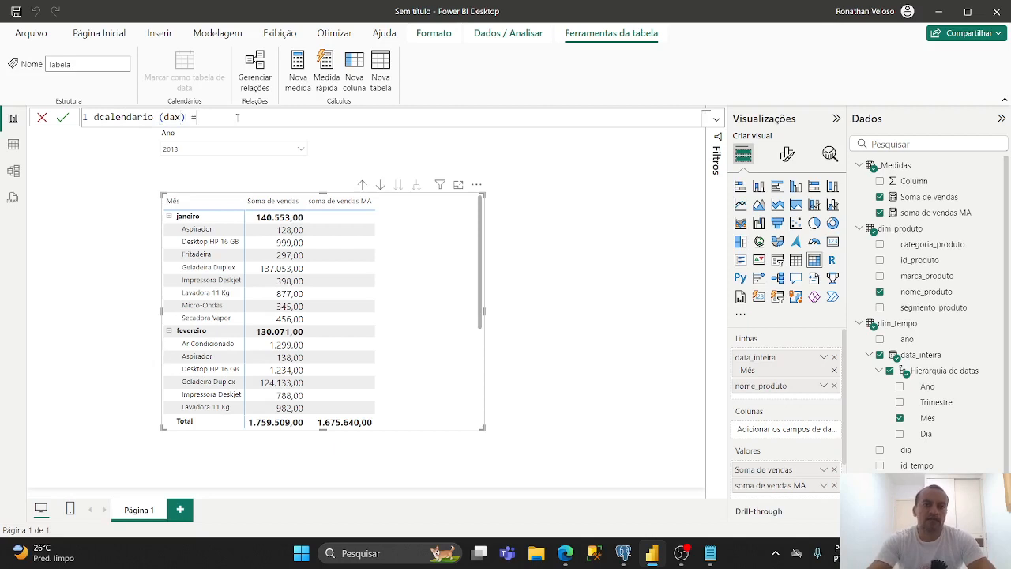
# Begin the table's formula with CALENDAR, using MIN(dim_tempo[data_inteira]) as the start date
pyautogui.write('cal')
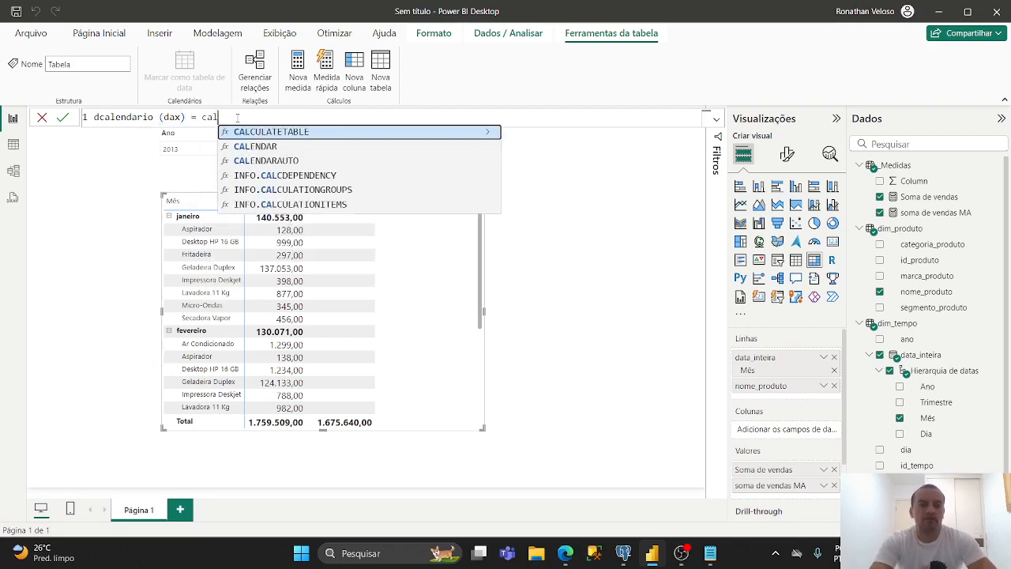
pyautogui.press('Down')
pyautogui.press('Tab')
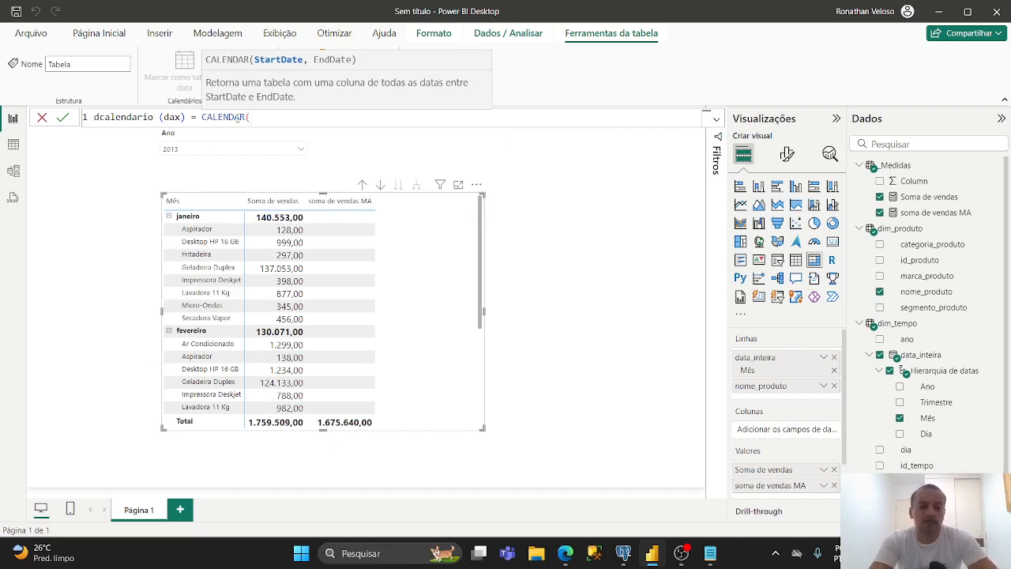
pyautogui.write('min')
pyautogui.press('Tab')
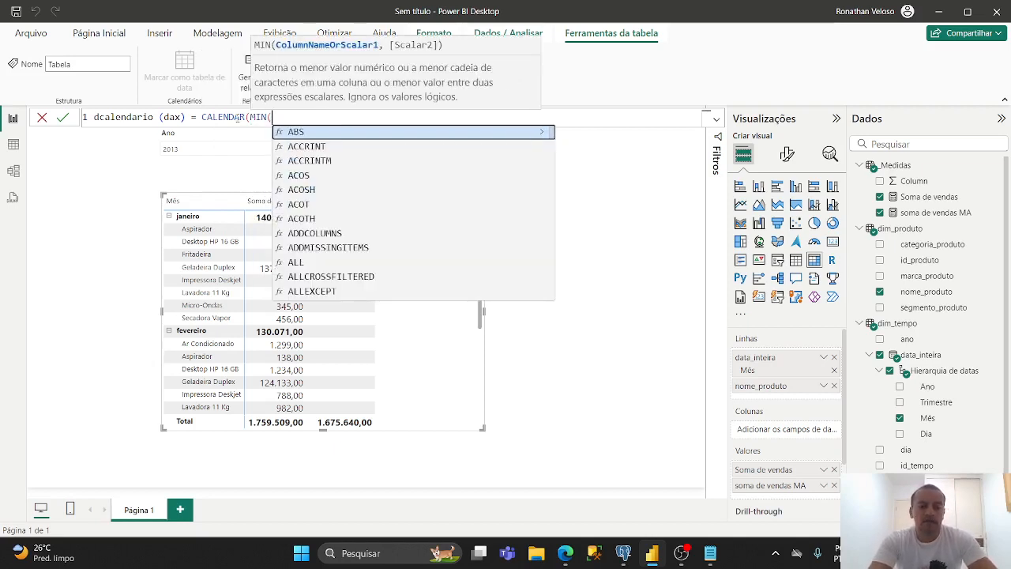
pyautogui.write('dim')
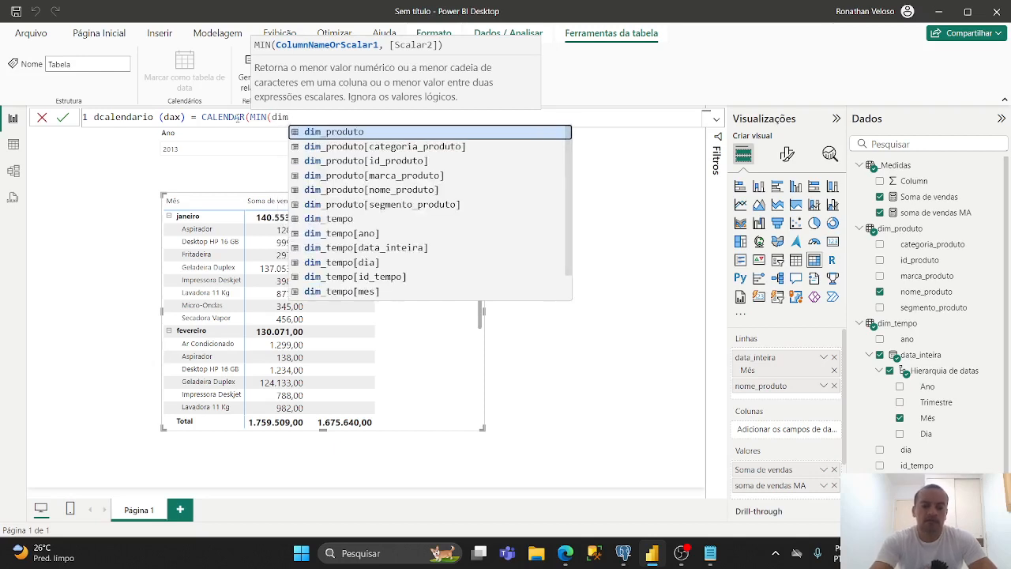
pyautogui.write('_te')
pyautogui.press('Down')
pyautogui.press('Down')
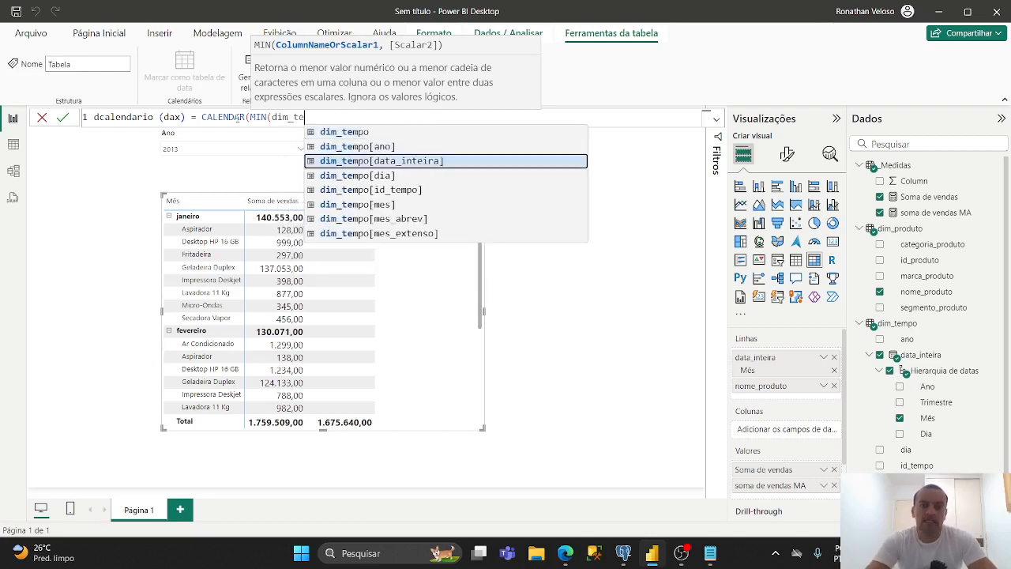
pyautogui.press('Tab')
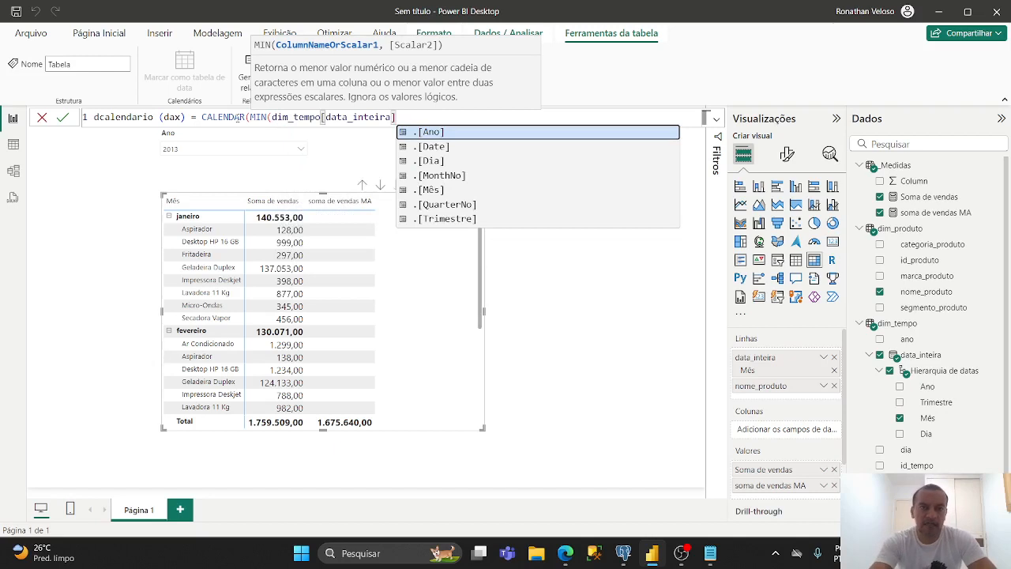
pyautogui.write('),')
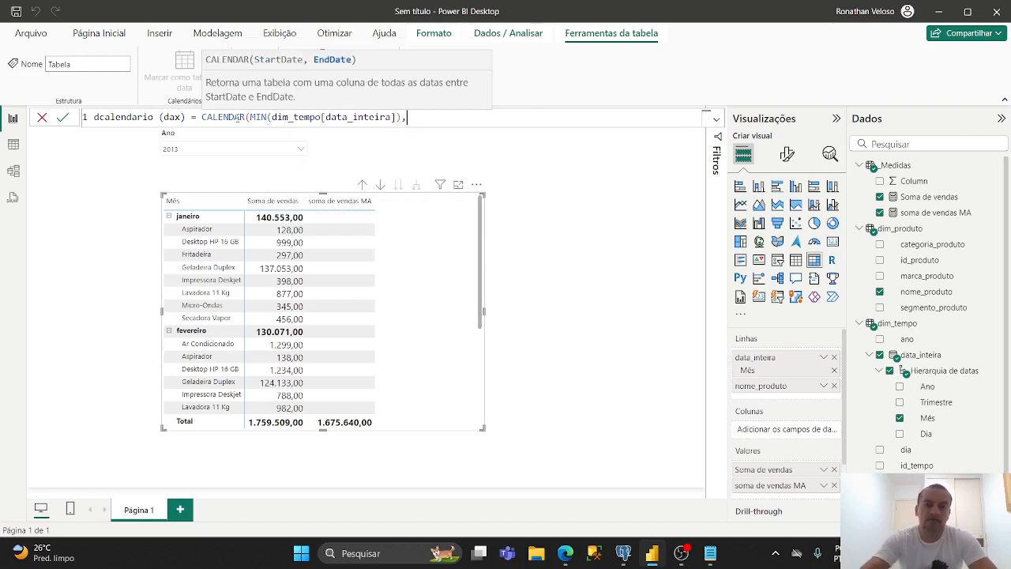
# Complete the CALENDAR formula with MAX(dim_tempo[data_inteira]) as the end date and commit the table
pyautogui.write('MAX(')
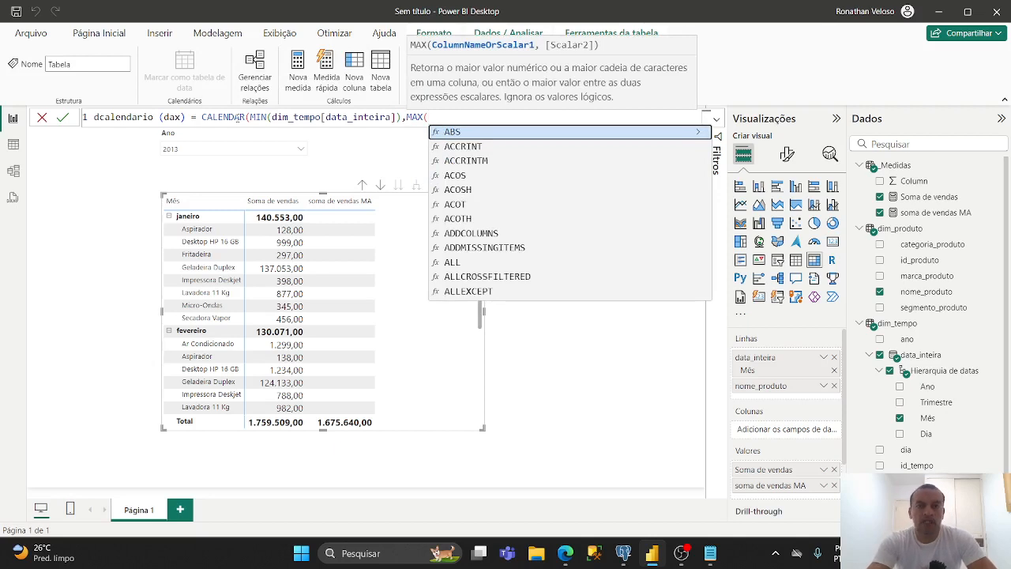
pyautogui.write('dim')
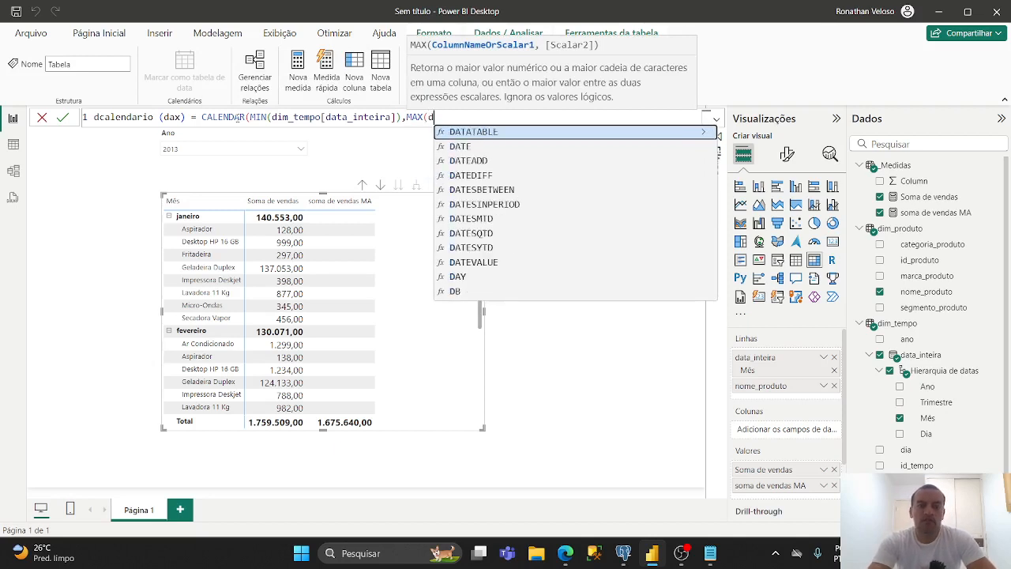
pyautogui.press('Down')
pyautogui.press('Down')
pyautogui.press('Down')
pyautogui.press('Down')
pyautogui.press('Down')
pyautogui.press('Down')
pyautogui.press('Down')
pyautogui.press('Down')
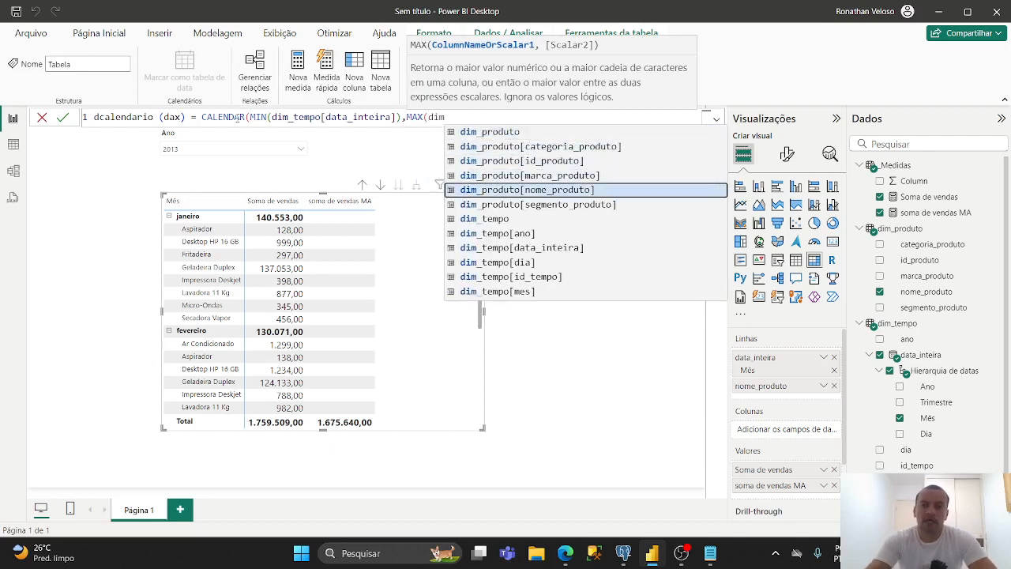
pyautogui.press('Tab')
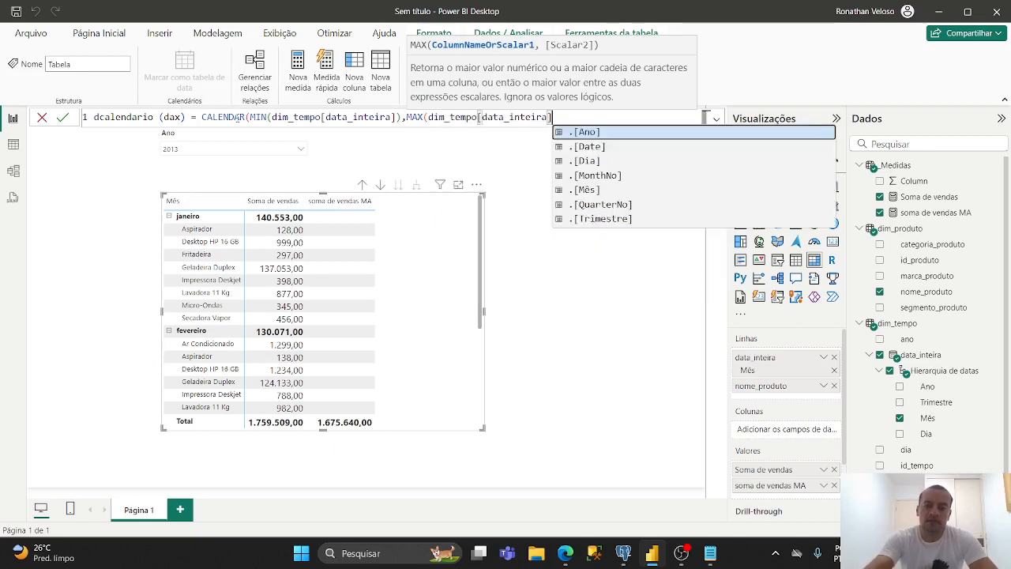
pyautogui.write('))')
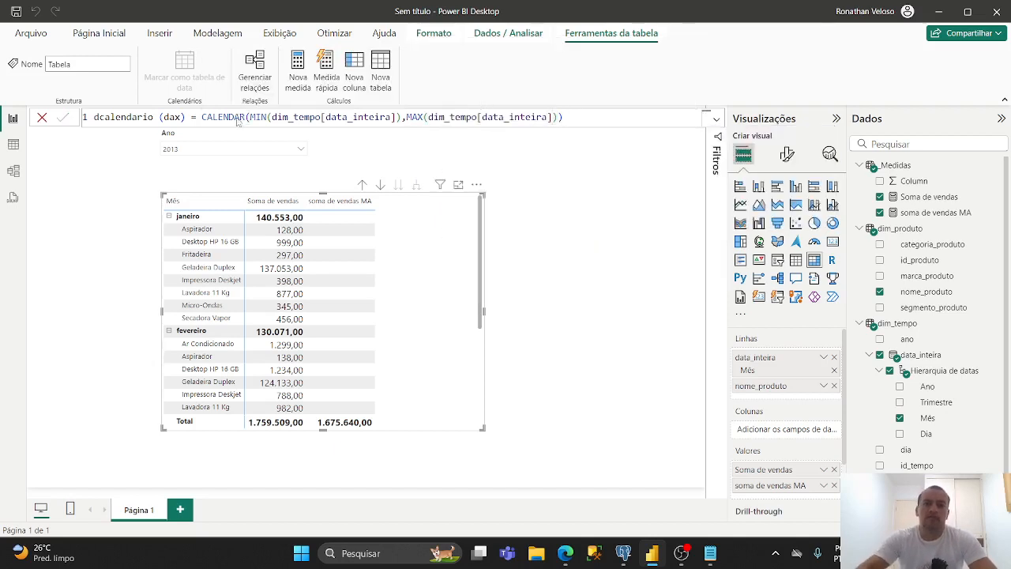
pyautogui.press('Return')
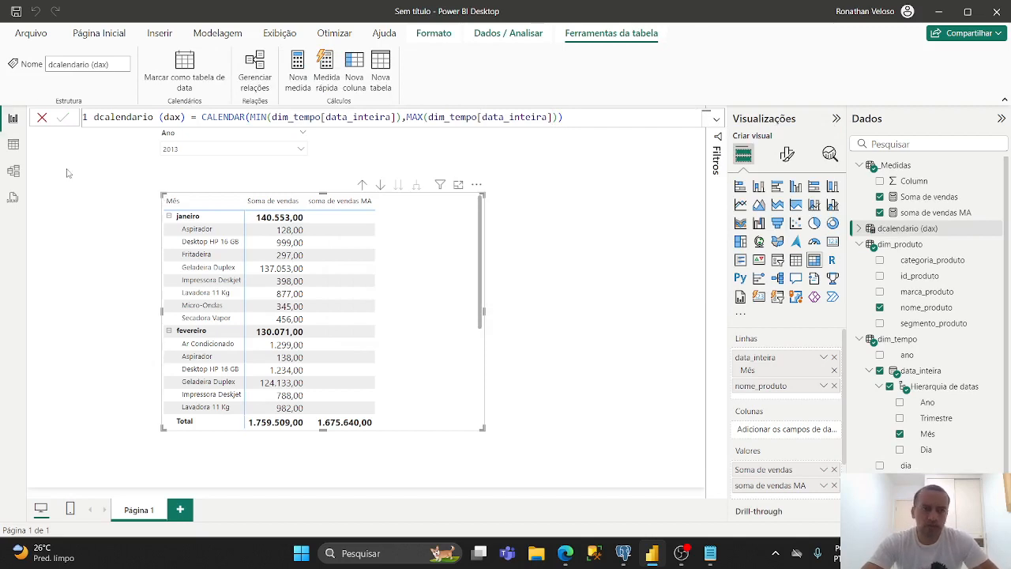
# Place dcalendario (dax) beside dim_tempo in the model and relate its Date to data_inteira as one-to-many with single filter direction
pyautogui.click(13, 170)
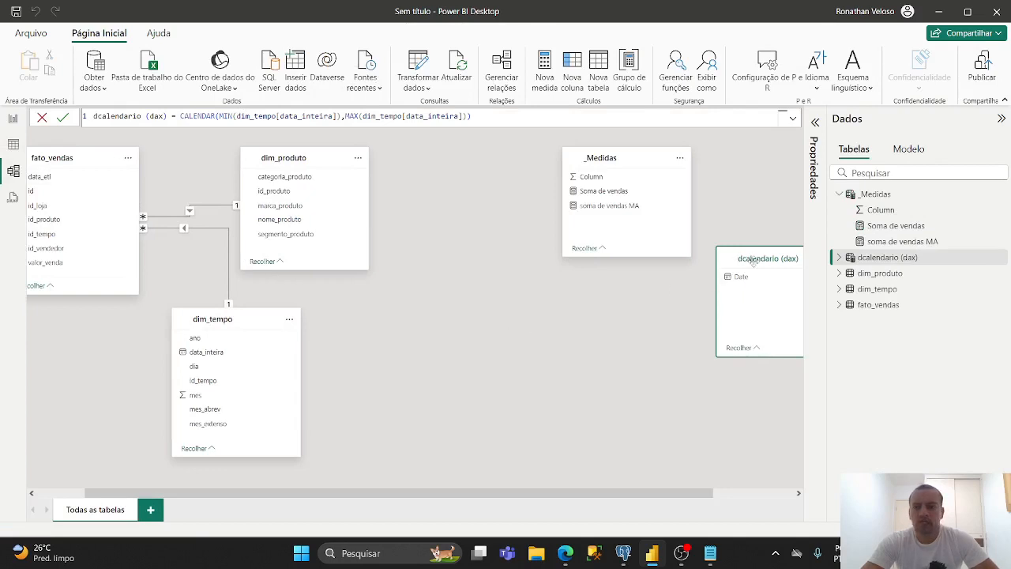
pyautogui.moveTo(753, 260); pyautogui.dragTo(333, 354)
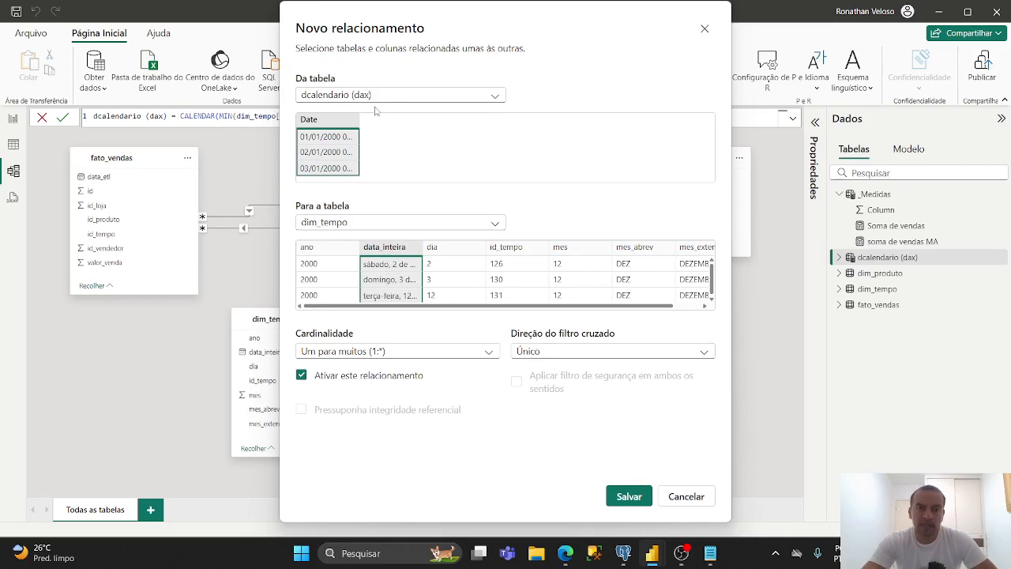
pyautogui.click(629, 496)
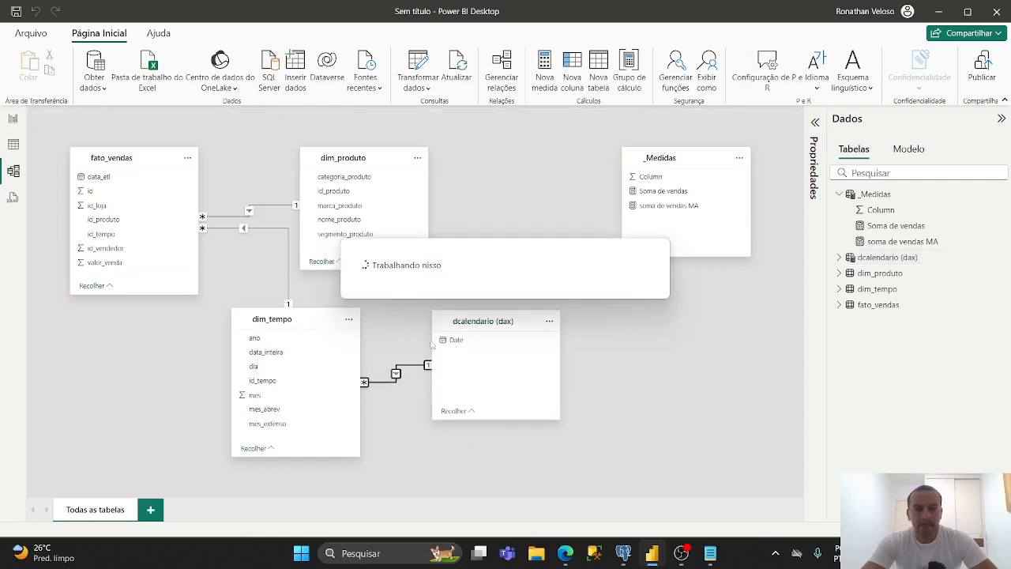
# Return to the report, shift the matrix slightly down and right, and remove data_inteira from its rows
pyautogui.click(11, 120)
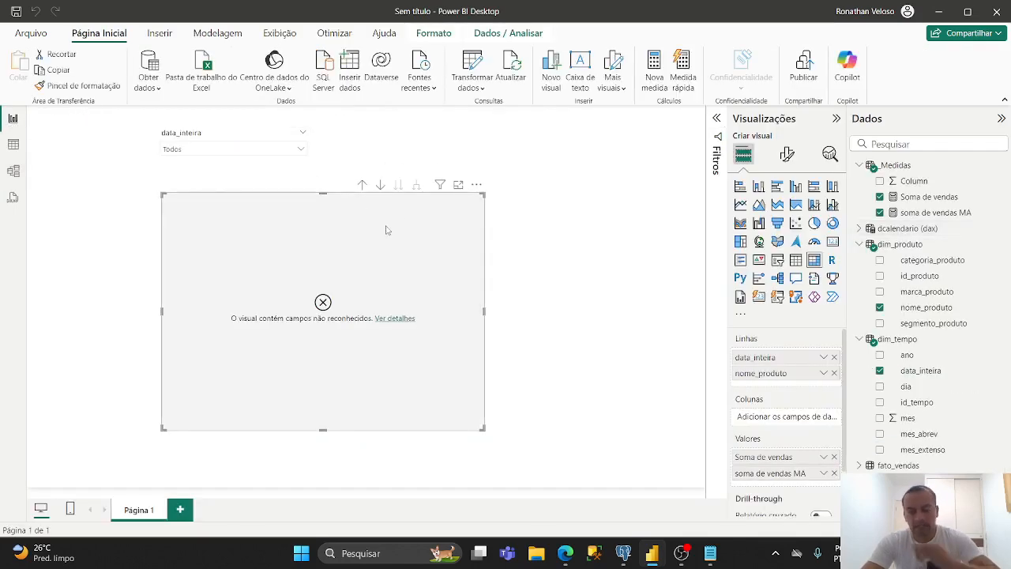
pyautogui.moveTo(423, 243); pyautogui.dragTo(442, 251)
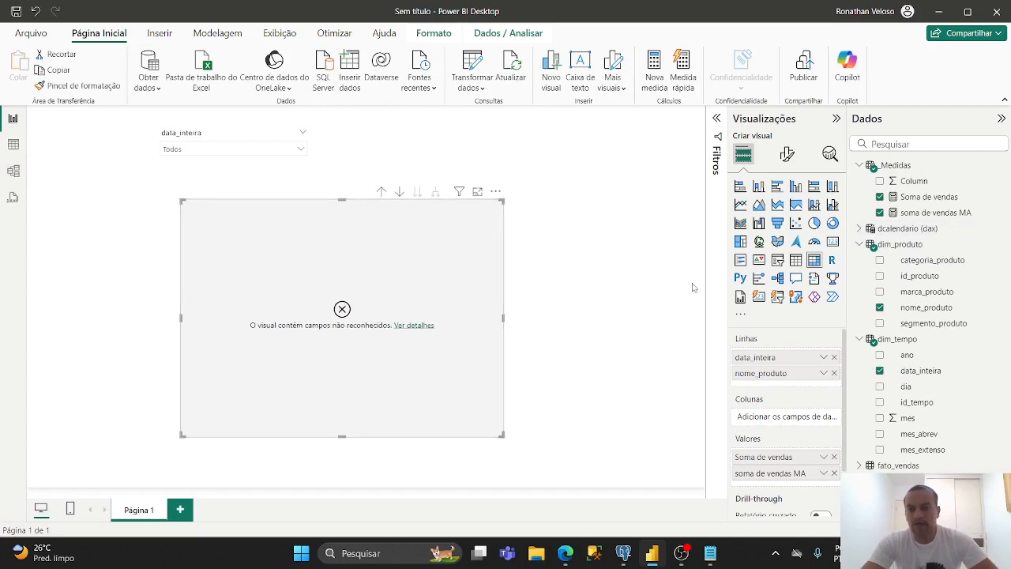
pyautogui.click(835, 358)
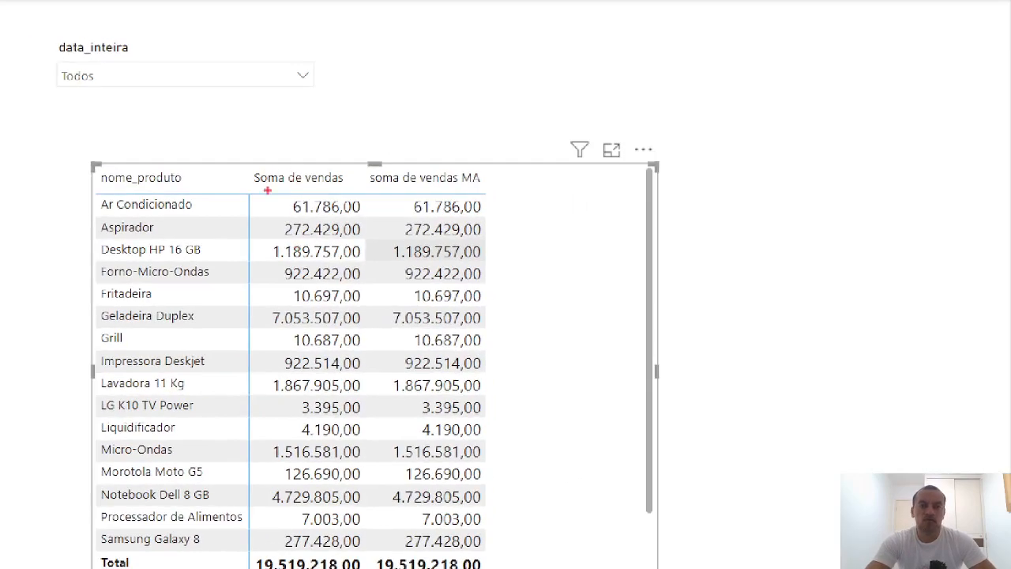
# Compare Soma de vendas with soma de vendas MA per product, marking the first rows on the magnified view
pyautogui.moveTo(267, 190)
pyautogui.mouseDown()
pyautogui.moveTo(361, 228)
pyautogui.moveTo(501, 227)
pyautogui.moveTo(491, 329)
pyautogui.mouseUp()
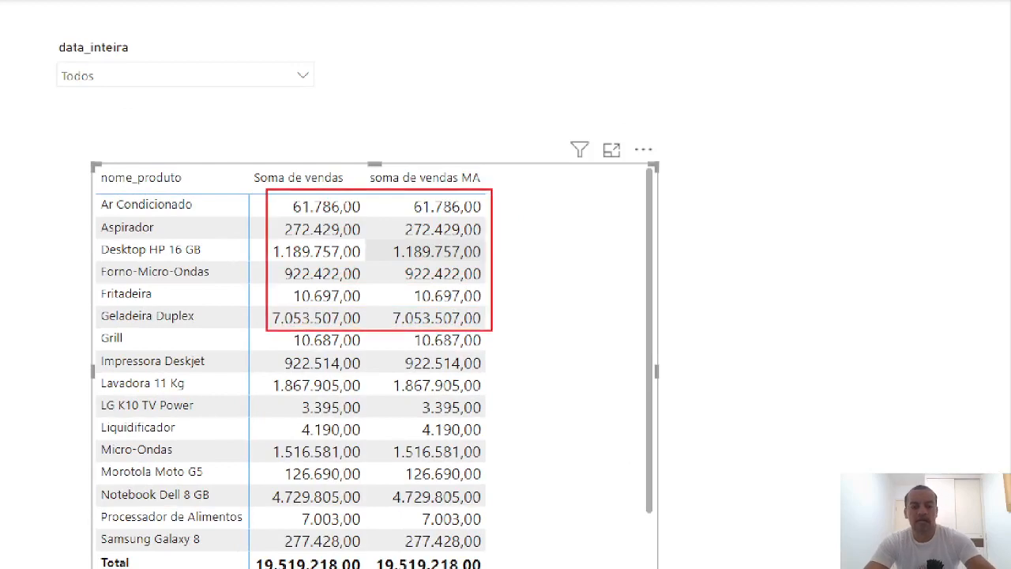
pyautogui.press('e')
pyautogui.press('Escape')
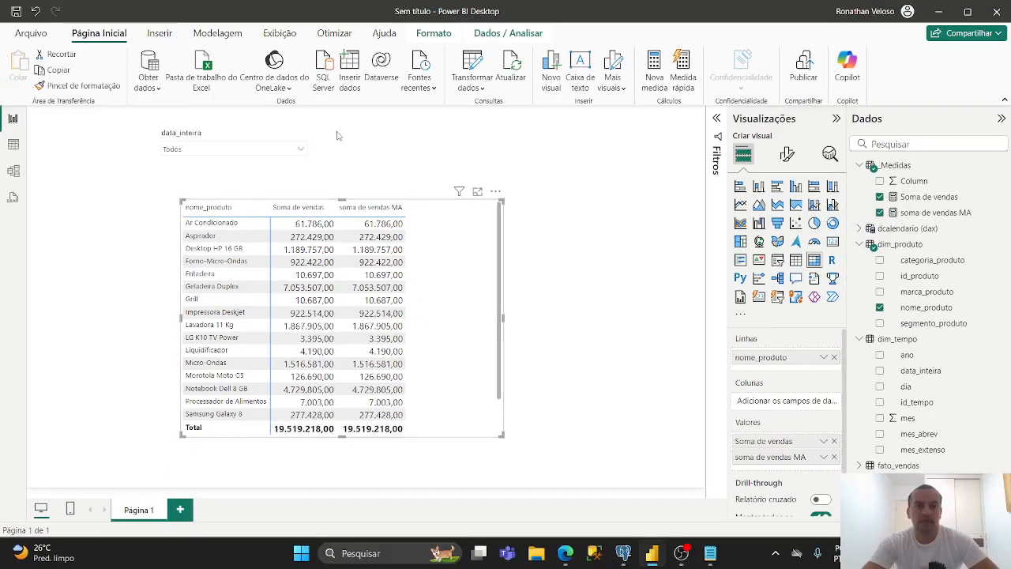
# Replace the slicer's data_inteira field with Ano from the dcalendario (dax) Date hierarchy, then select the matrix
pyautogui.click(193, 149)
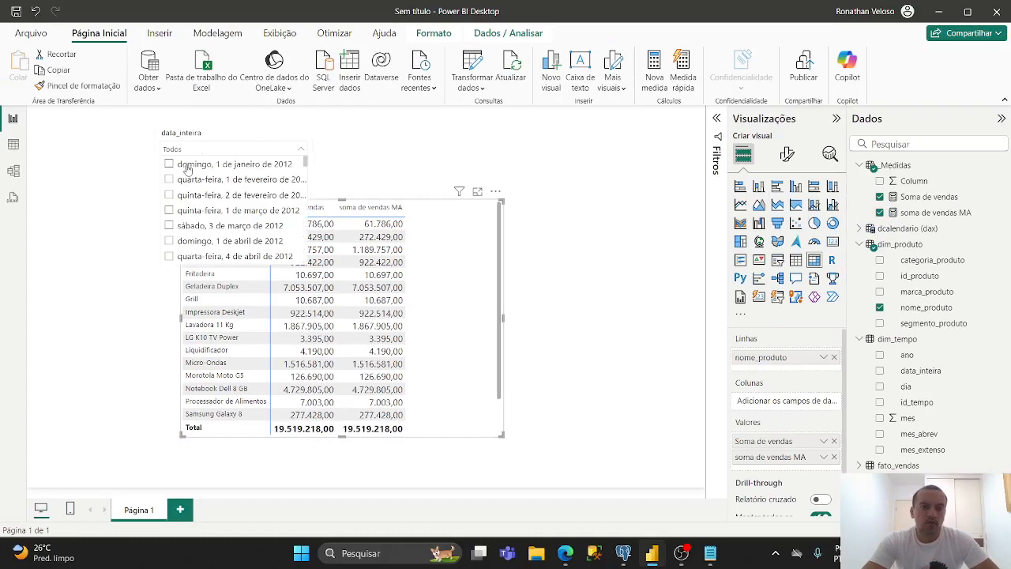
pyautogui.click(236, 136)
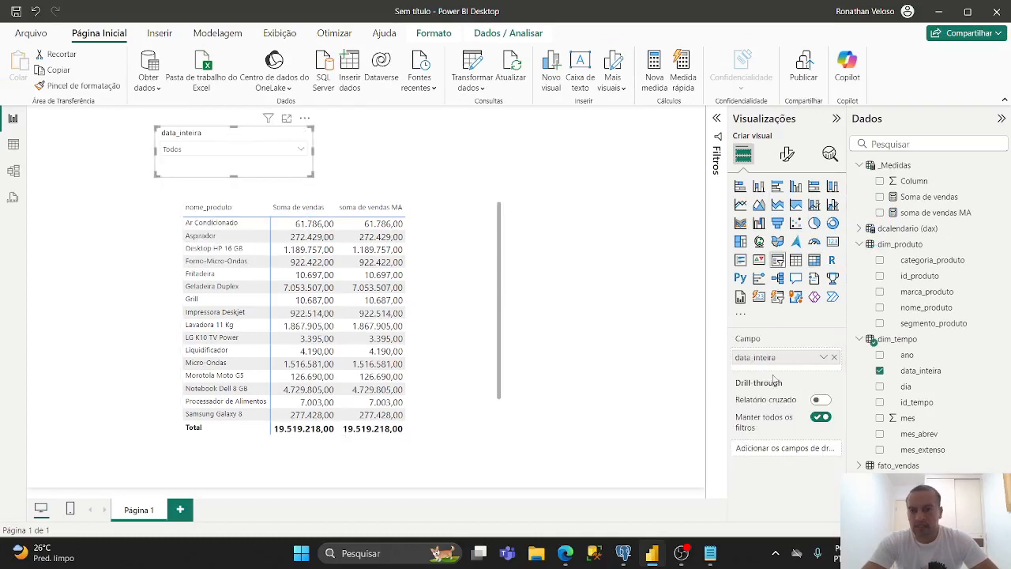
pyautogui.click(837, 360)
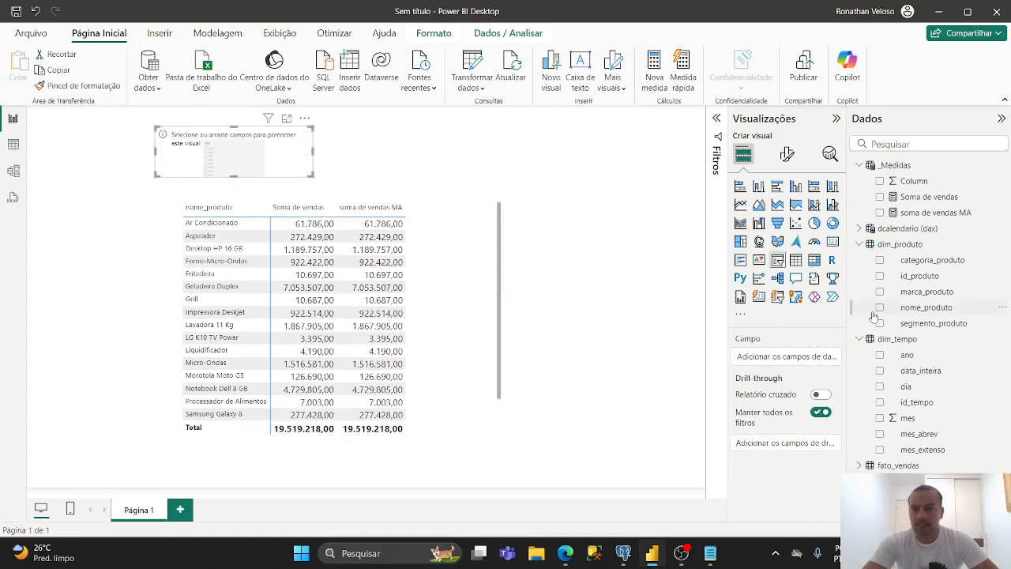
pyautogui.click(877, 231)
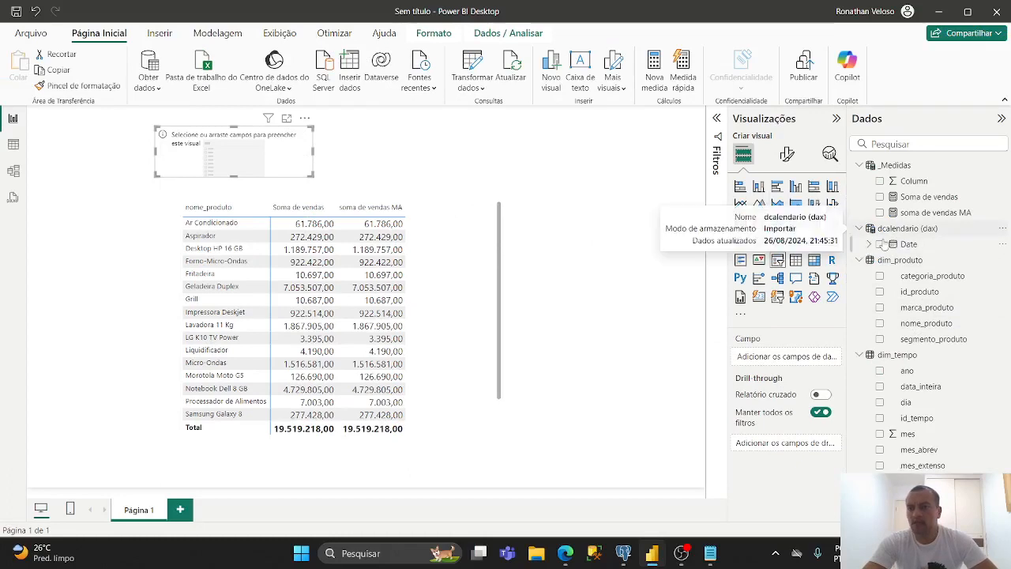
pyautogui.click(870, 245)
pyautogui.click(879, 260)
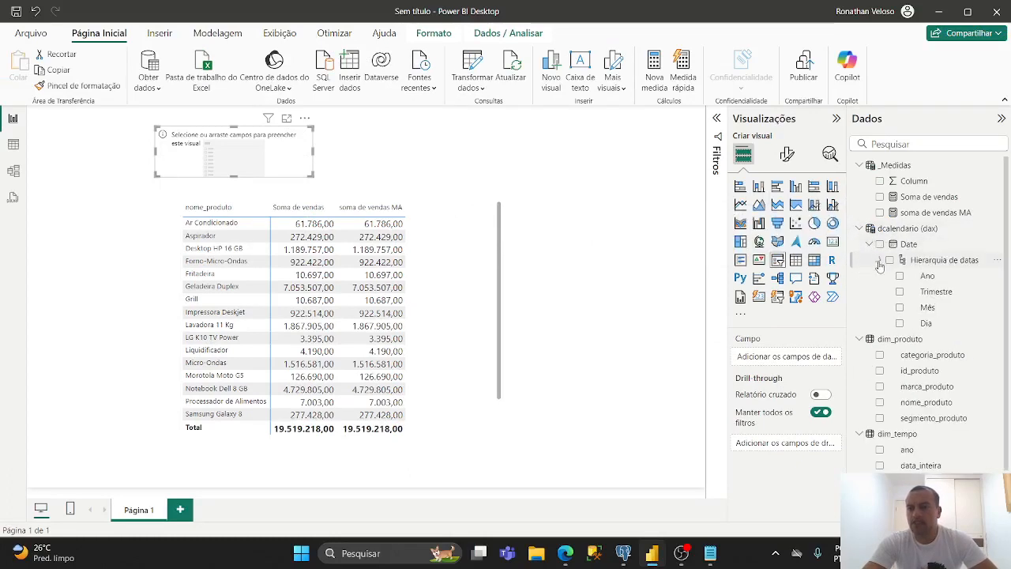
pyautogui.click(900, 275)
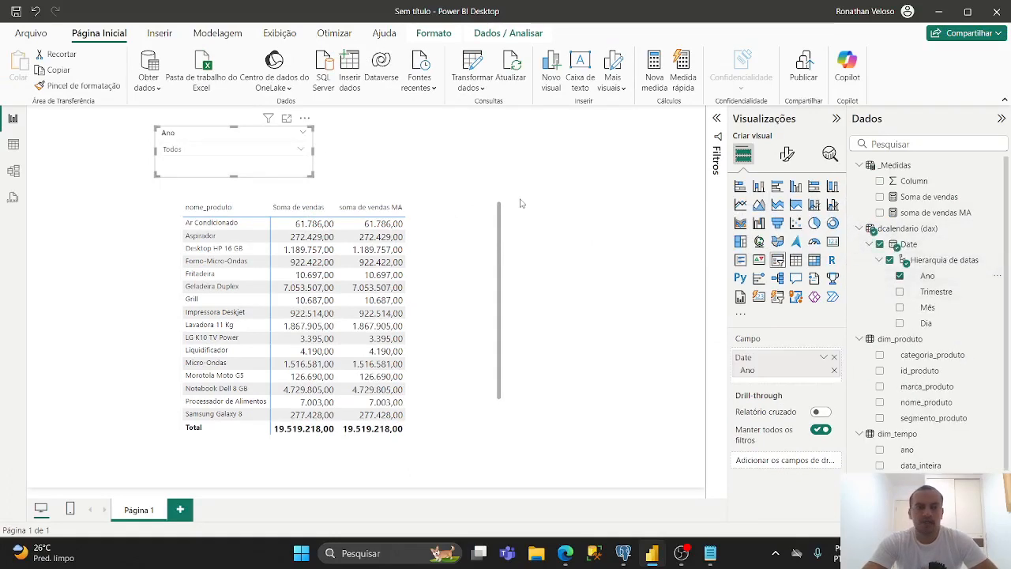
pyautogui.click(159, 190)
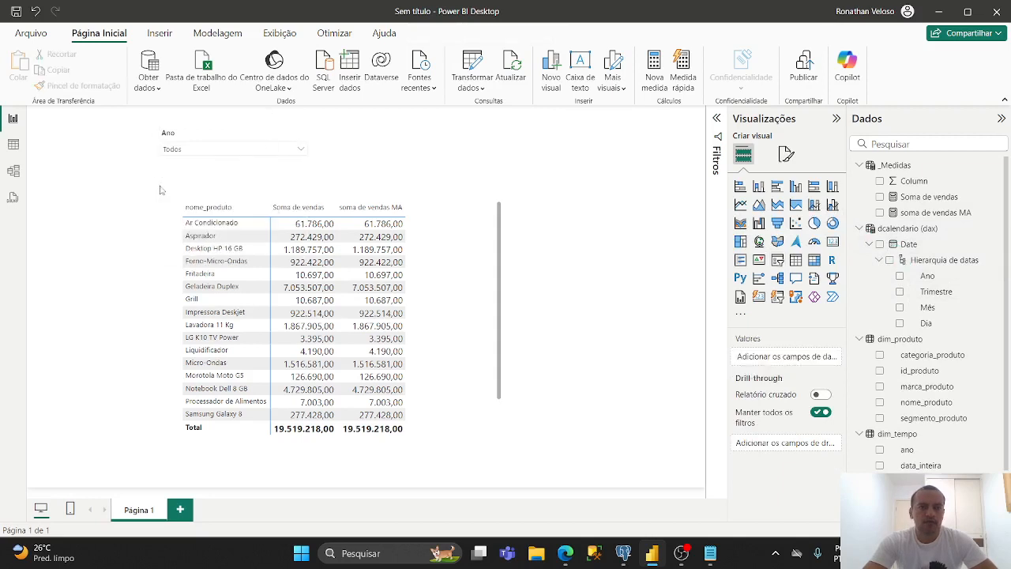
pyautogui.click(459, 266)
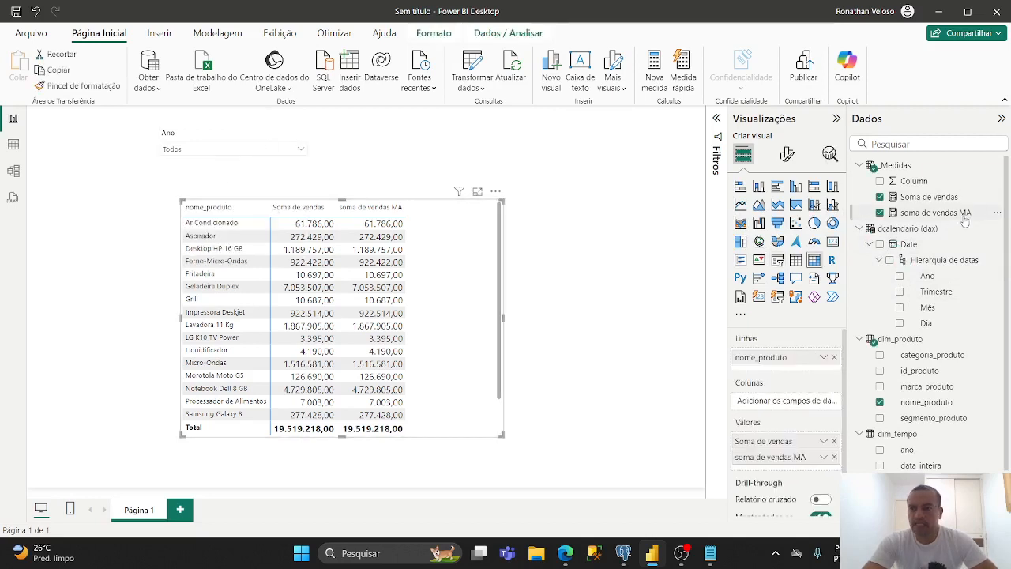
# In the soma de vendas MA measure, replace DATEADD's dim_tempo[data_inteira] argument with 'dcalendario (dax)'[Date] and commit the formula
pyautogui.click(940, 213)
pyautogui.click(610, 122)
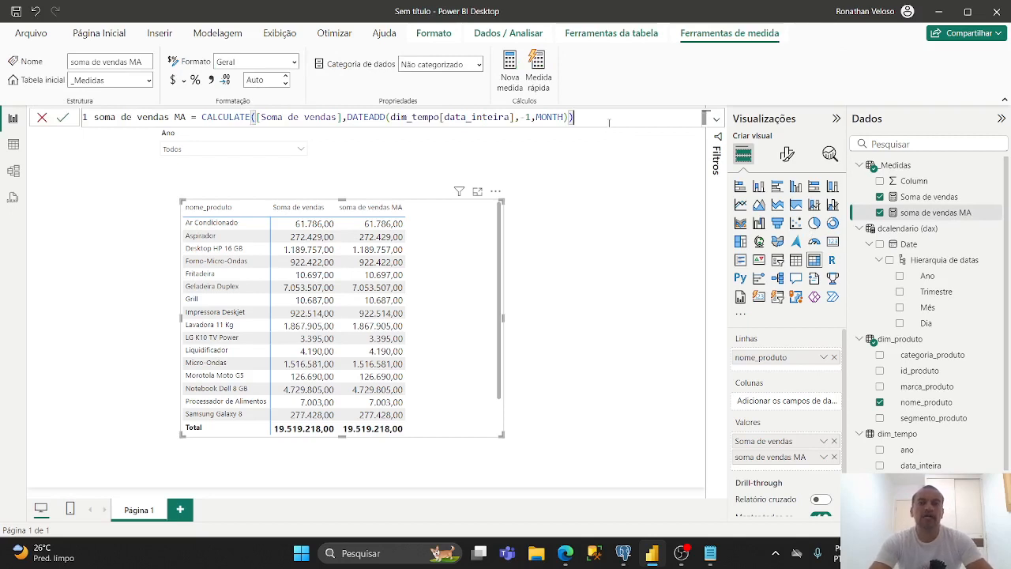
pyautogui.press('Left')
pyautogui.press('Left')
pyautogui.press('Left')
pyautogui.press('Left')
pyautogui.press('Left')
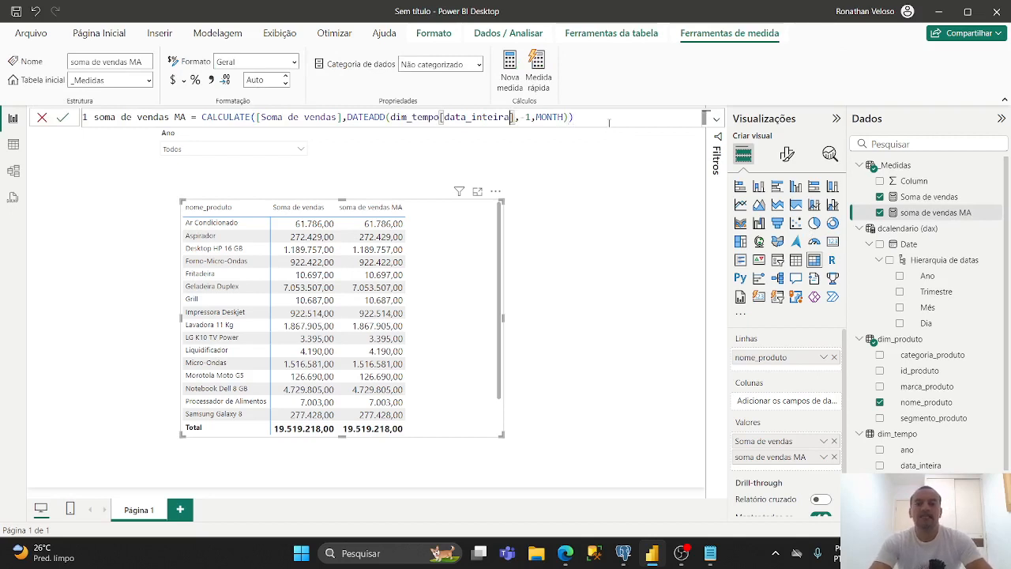
pyautogui.press('Left')
pyautogui.press('Left')
pyautogui.press('Left')
pyautogui.press('Left')
pyautogui.press('Left')
pyautogui.press('Left')
pyautogui.press('Left')
pyautogui.press('Left')
pyautogui.press('Left')
pyautogui.press('Left')
pyautogui.press('Left')
pyautogui.press('Left')
pyautogui.press('Left')
pyautogui.press('Left')
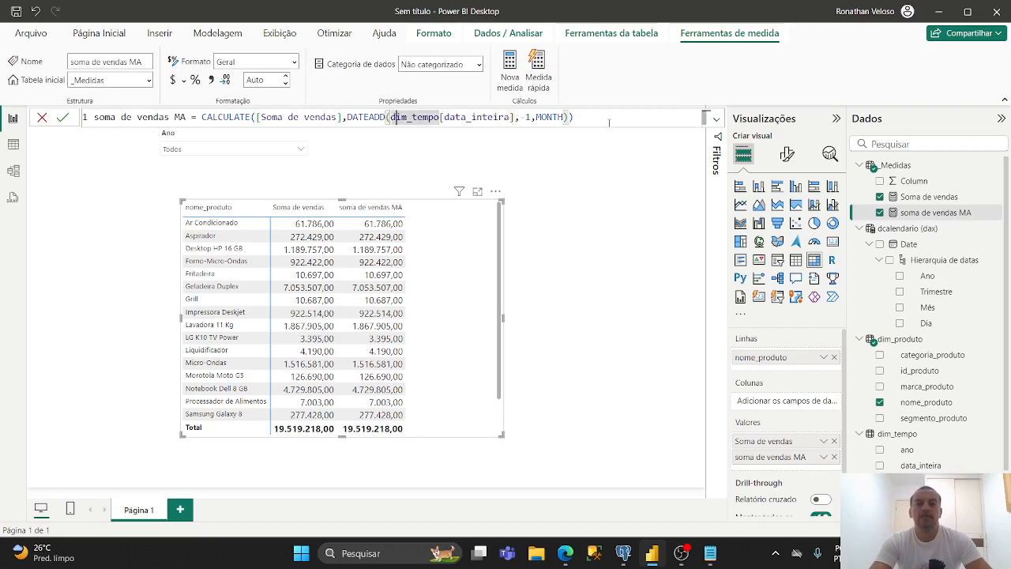
pyautogui.press('Right')
pyautogui.press('Right')
pyautogui.press('Right')
pyautogui.press('Right')
pyautogui.press('Right')
pyautogui.press('Right')
pyautogui.press('Right')
pyautogui.press('Right')
pyautogui.press('Right')
pyautogui.press('Right')
pyautogui.press('Right')
pyautogui.press('Right')
pyautogui.press('Right')
pyautogui.press('Right')
pyautogui.press('Right')
pyautogui.press('Right')
pyautogui.press('Right')
pyautogui.press('Right')
pyautogui.press('Right')
pyautogui.press('Right')
pyautogui.press('Right')
pyautogui.press('Right')
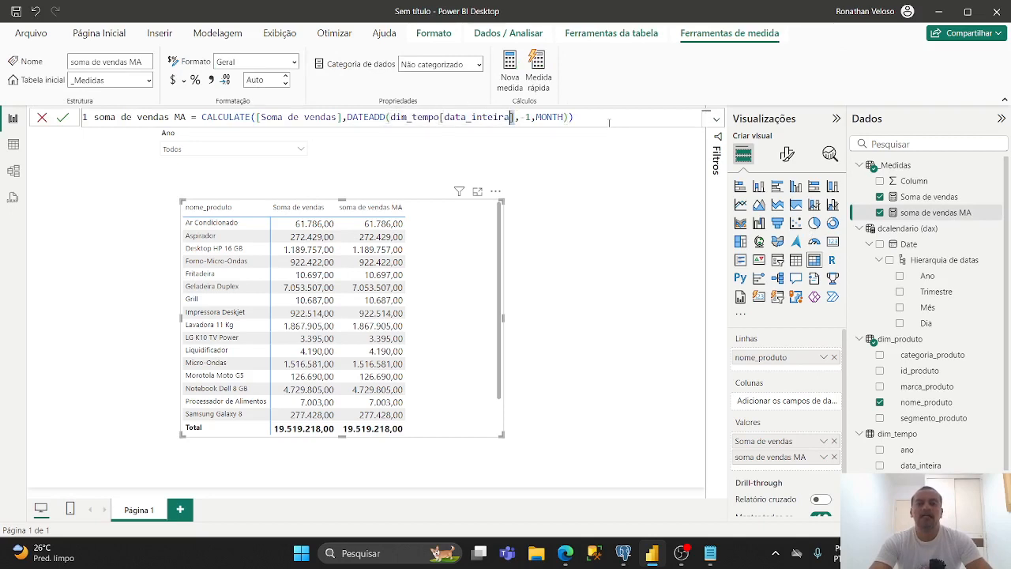
pyautogui.hotkey('shift', 'Left')
pyautogui.hotkey('shift', 'Left')
pyautogui.hotkey('shift', 'Left')
pyautogui.hotkey('shift', 'Left')
pyautogui.hotkey('shift', 'Left')
pyautogui.hotkey('shift', 'Left')
pyautogui.hotkey('shift', 'Left')
pyautogui.hotkey('shift', 'Left')
pyautogui.hotkey('shift', 'Left')
pyautogui.hotkey('shift', 'Left')
pyautogui.hotkey('shift', 'Left')
pyautogui.hotkey('shift', 'Left')
pyautogui.hotkey('shift', 'Left')
pyautogui.hotkey('shift', 'Left')
pyautogui.hotkey('shift', 'Left')
pyautogui.hotkey('shift', 'Left')
pyautogui.hotkey('shift', 'Left')
pyautogui.hotkey('shift', 'Left')
pyautogui.hotkey('shift', 'Left')
pyautogui.hotkey('shift', 'Left')
pyautogui.hotkey('shift', 'Left')
pyautogui.hotkey('shift', 'Left')
pyautogui.hotkey('shift', 'Left')
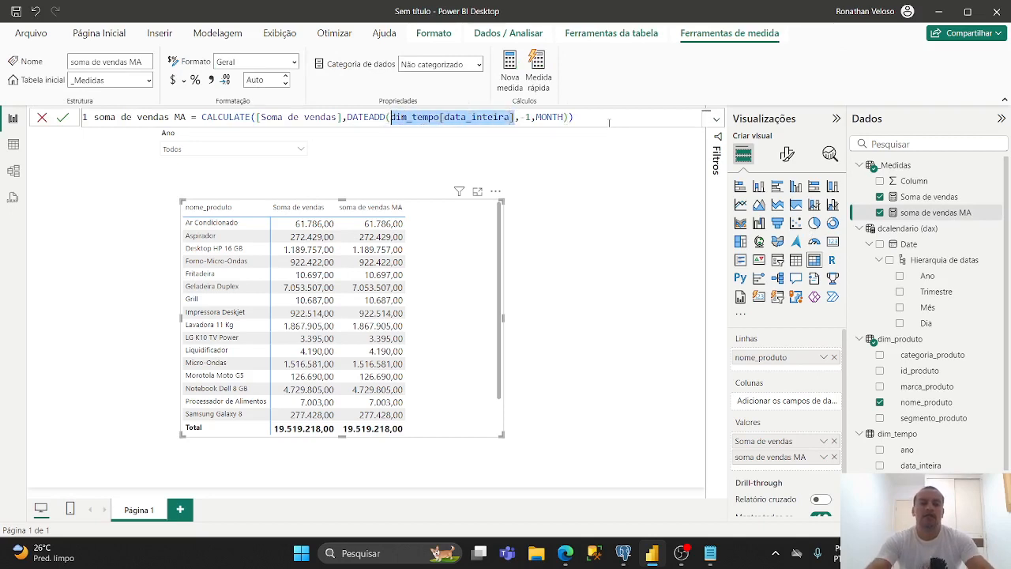
pyautogui.write('dcal')
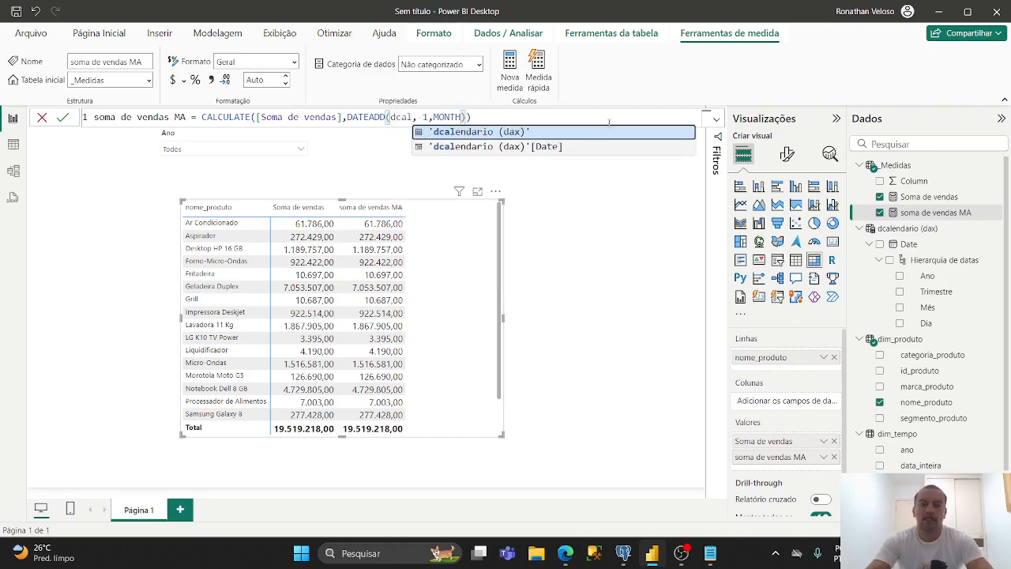
pyautogui.press('Down')
pyautogui.press('Tab')
pyautogui.press('Escape')
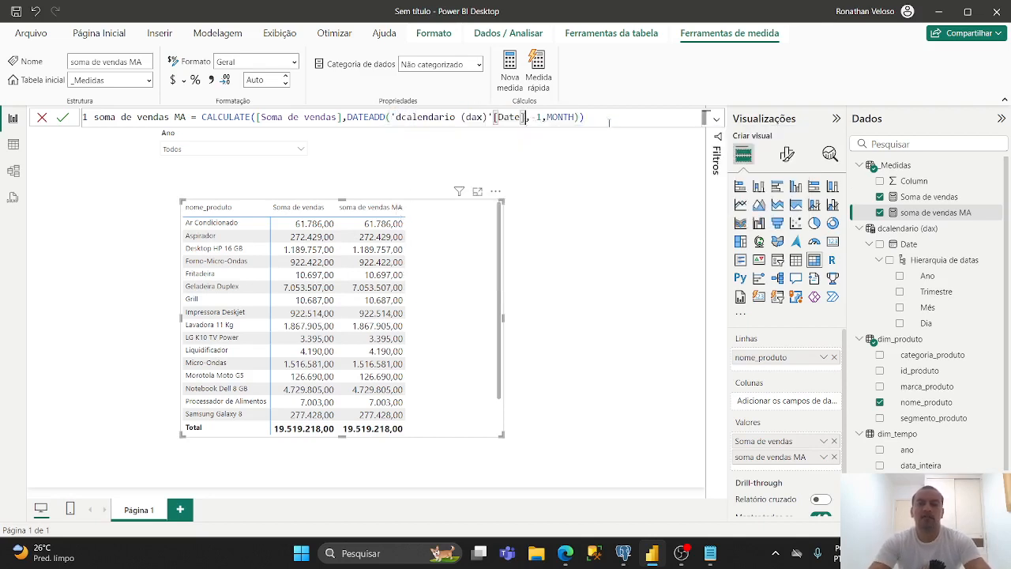
pyautogui.press('Right')
pyautogui.press('Right')
pyautogui.press('Right')
pyautogui.press('Right')
pyautogui.press('Right')
pyautogui.press('Right')
pyautogui.press('Right')
pyautogui.press('Right')
pyautogui.press('Right')
pyautogui.press('Right')
pyautogui.press('Right')
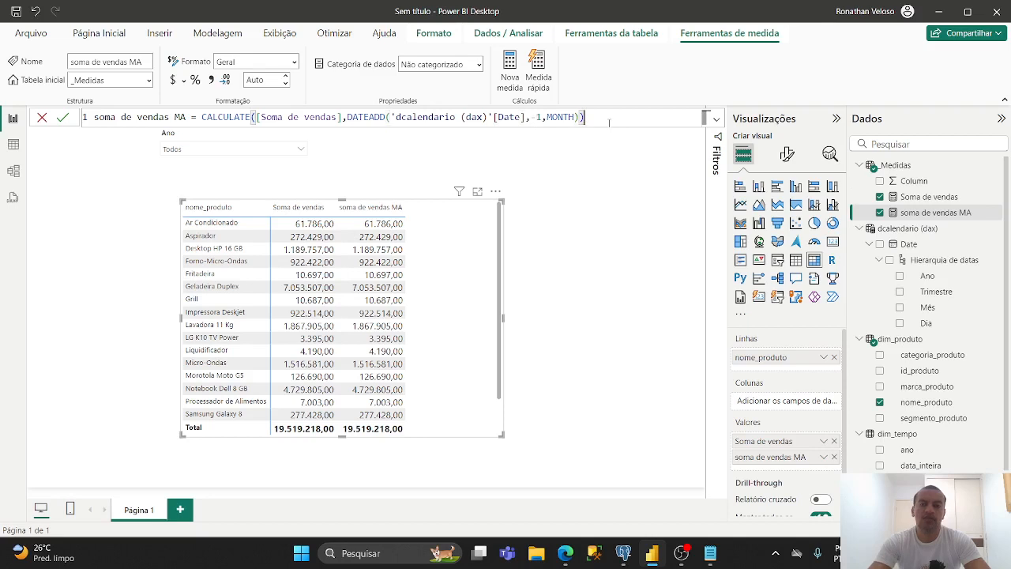
pyautogui.press('Return')
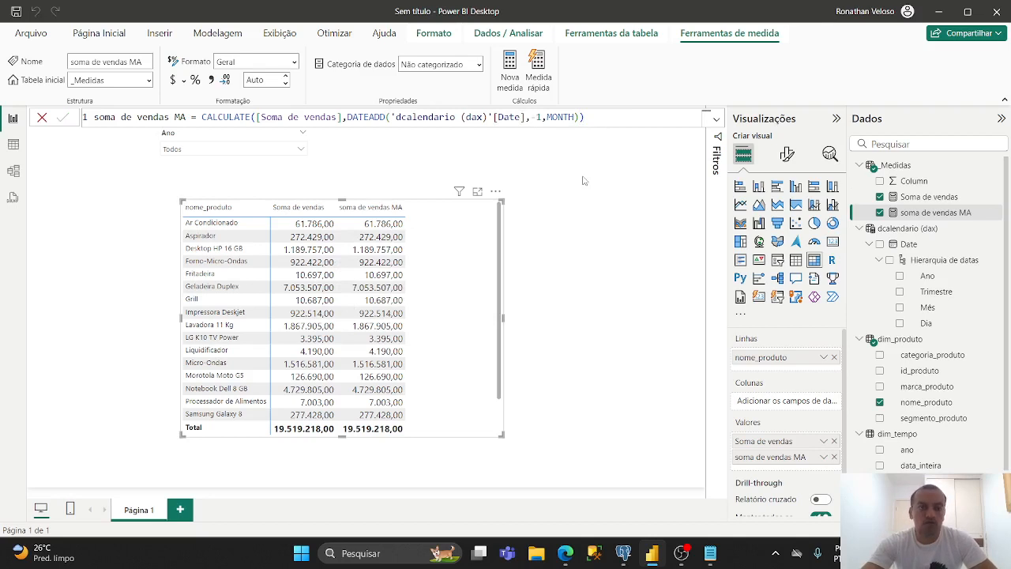
# Move the matrix slightly down the page and add Mês from the dcalendario (dax) Date hierarchy above nome_produto in its rows
pyautogui.moveTo(477, 262); pyautogui.dragTo(469, 299)
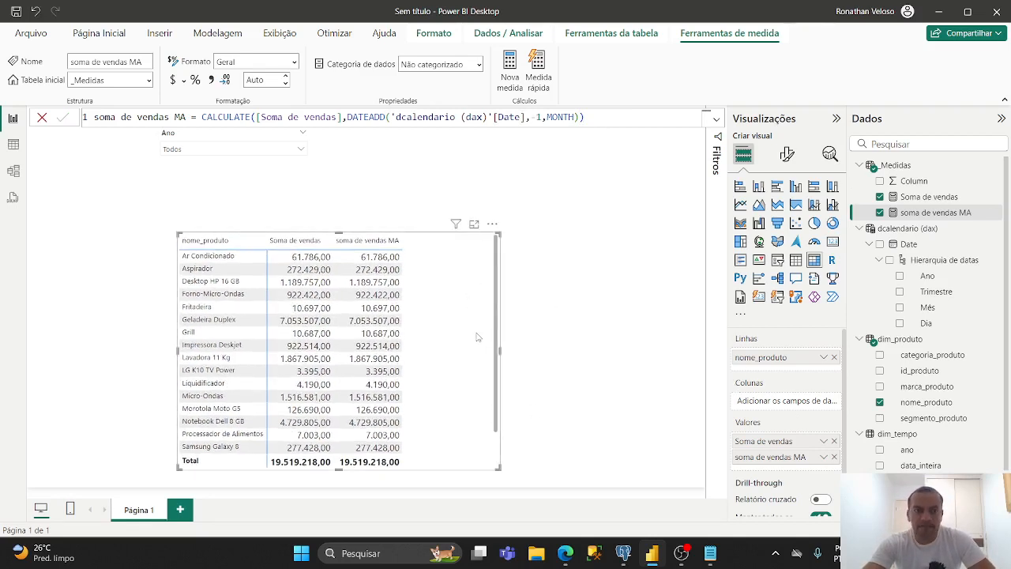
pyautogui.scroll(-3, 479, 334)
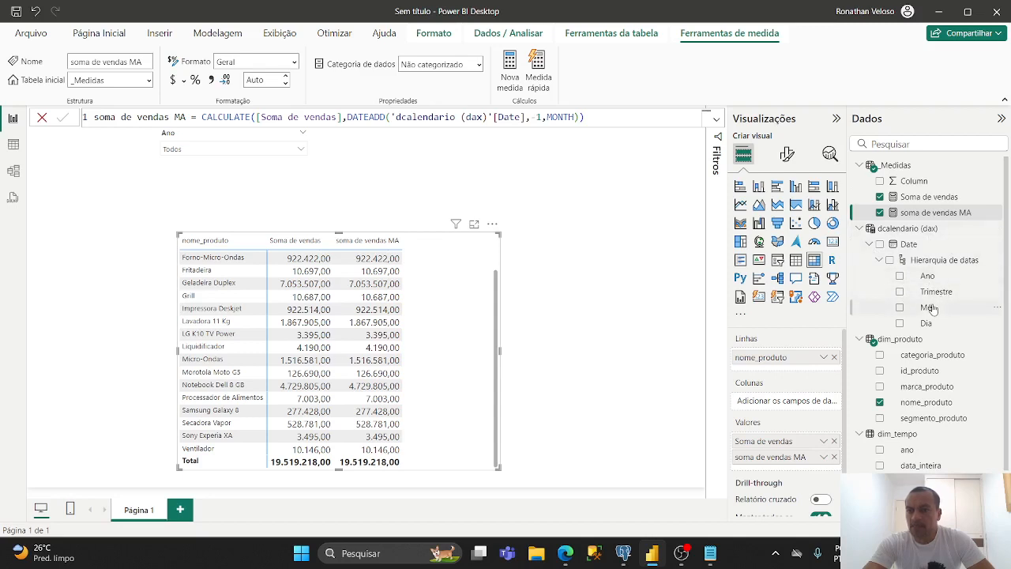
pyautogui.moveTo(929, 308); pyautogui.dragTo(808, 357)
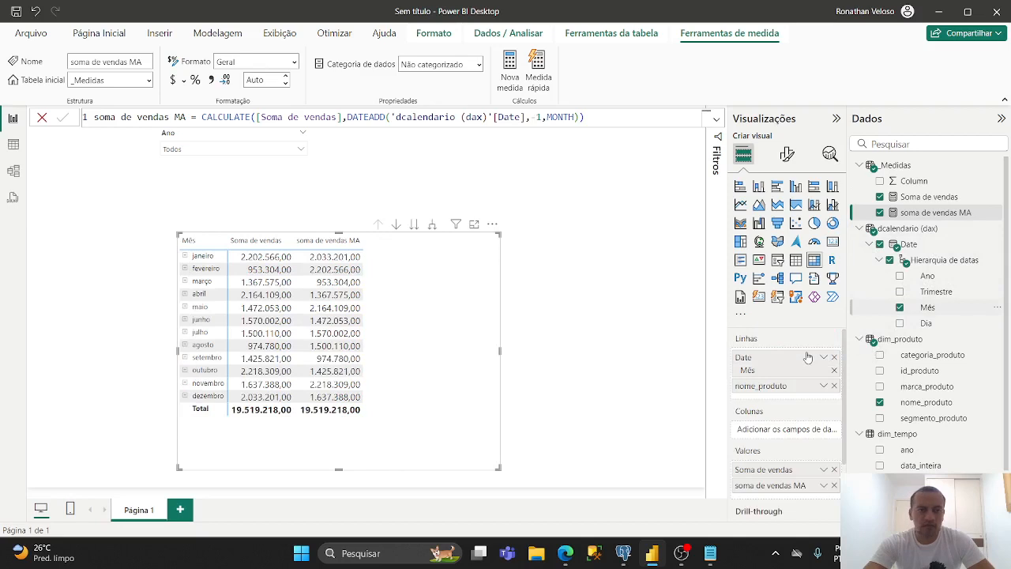
# Filter the Ano slicer to 2013 and expand janeiro and fevereiro in the matrix to list their products
pyautogui.click(187, 258)
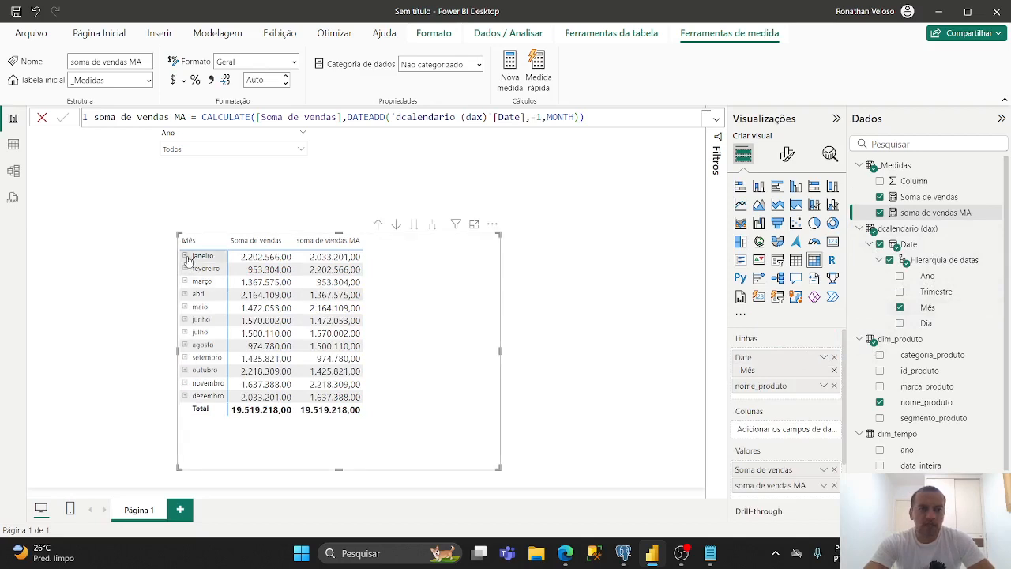
pyautogui.click(210, 155)
pyautogui.click(170, 179)
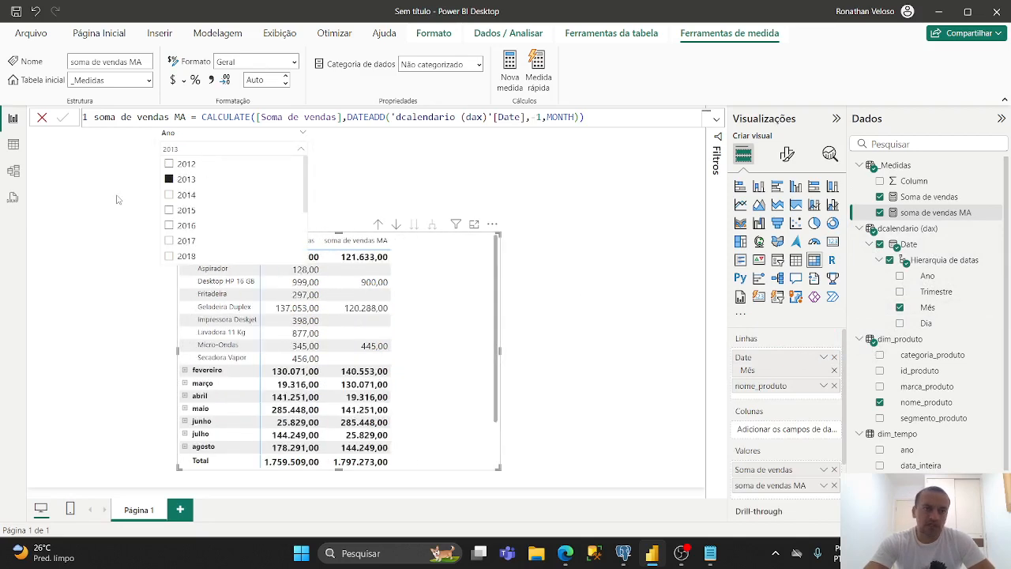
pyautogui.click(96, 283)
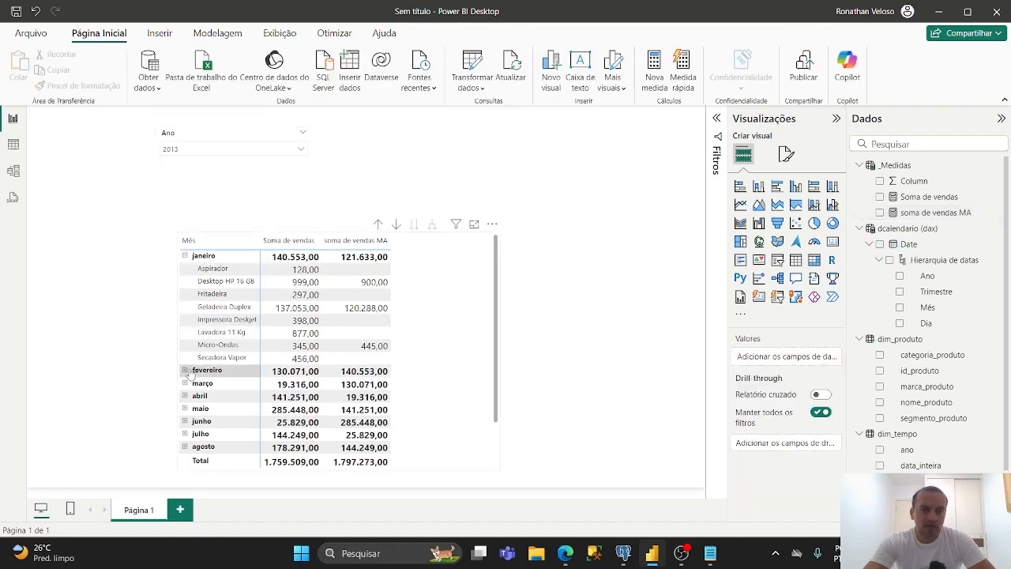
pyautogui.click(185, 370)
pyautogui.click(433, 354)
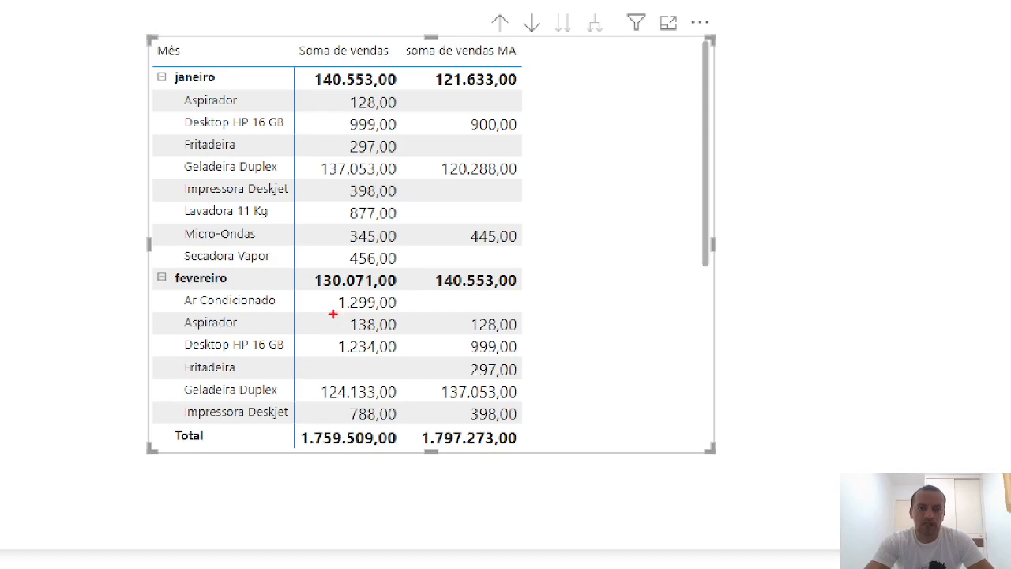
# Compare fevereiro's soma de vendas MA with janeiro's Soma de vendas for Aspirador and Desktop HP 16 GB, boxing the values on the magnified view
pyautogui.moveTo(332, 314)
pyautogui.mouseDown()
pyautogui.moveTo(378, 339)
pyautogui.moveTo(413, 339)
pyautogui.mouseUp()
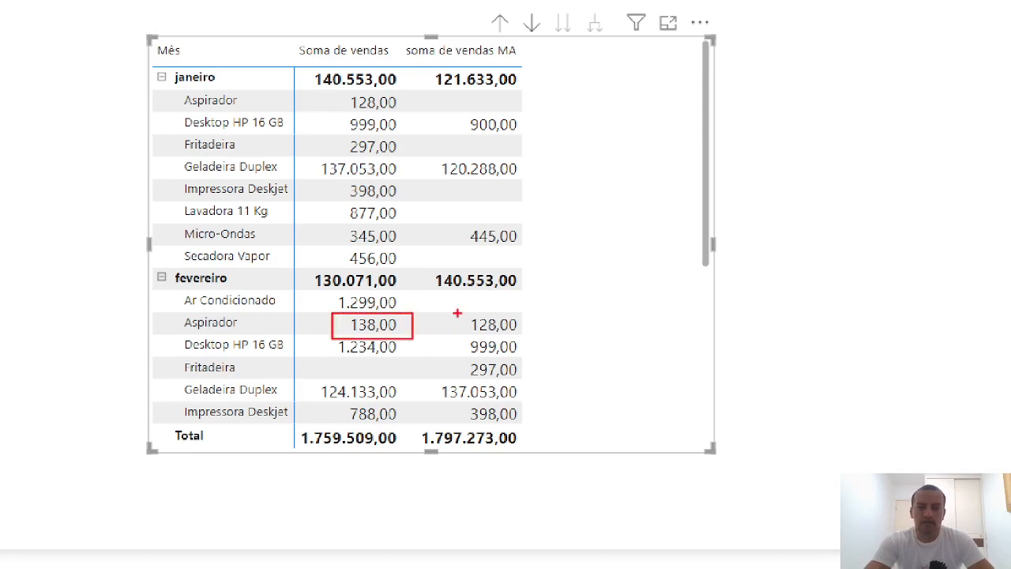
pyautogui.moveTo(457, 313); pyautogui.dragTo(538, 339)
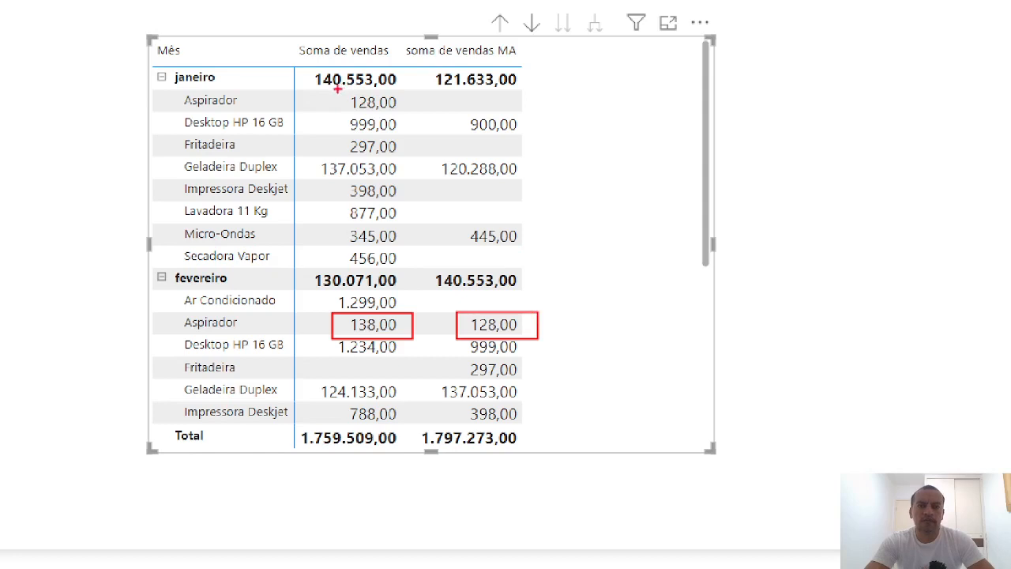
pyautogui.moveTo(337, 90); pyautogui.dragTo(416, 116)
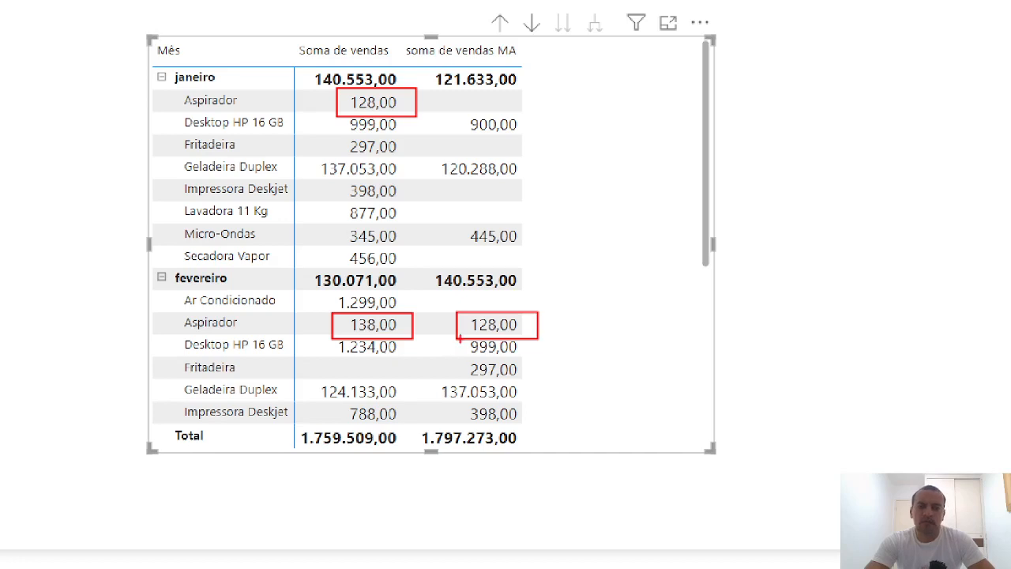
pyautogui.moveTo(463, 335); pyautogui.dragTo(536, 361)
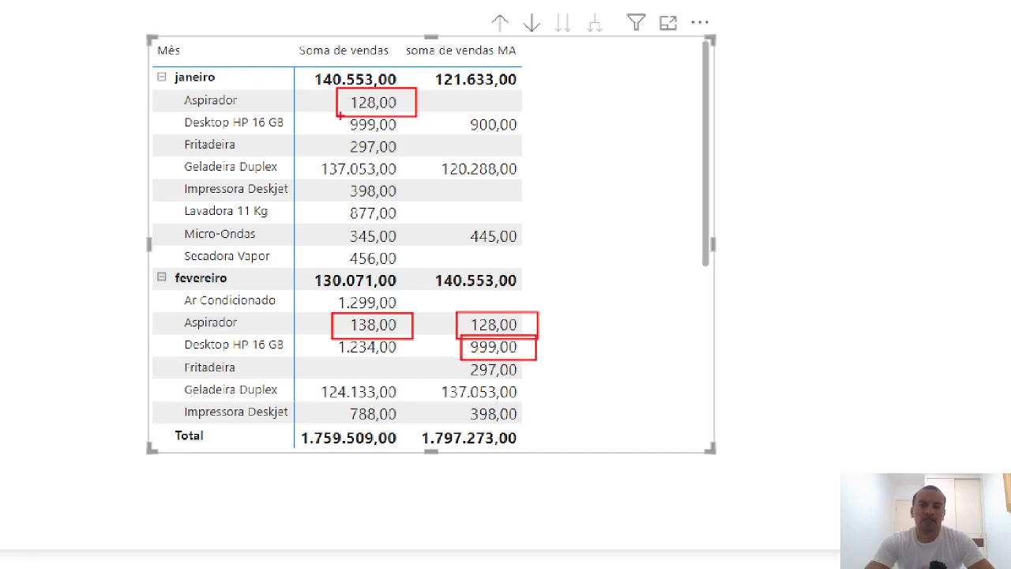
pyautogui.moveTo(340, 114); pyautogui.dragTo(418, 139)
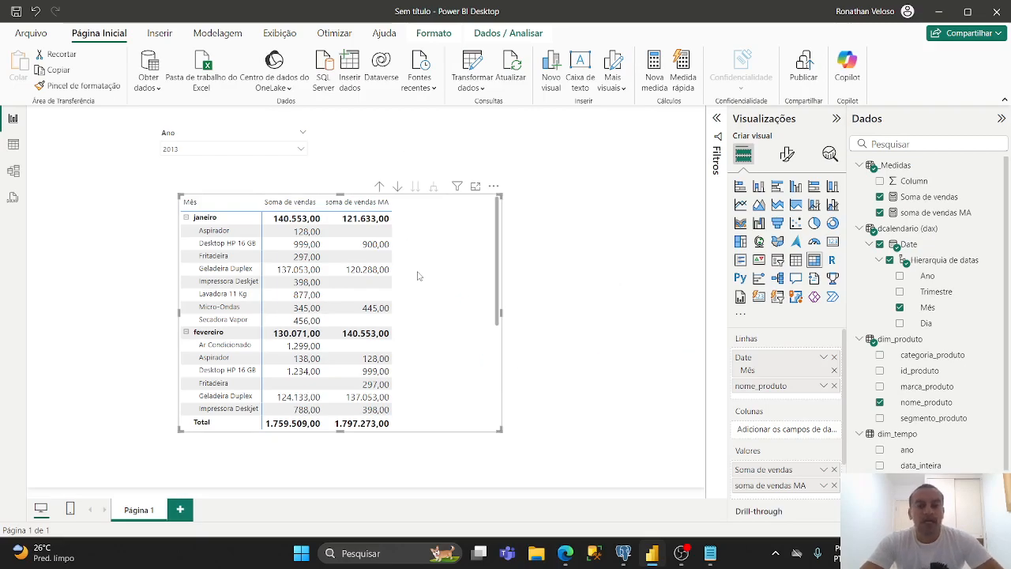
# Reposition the matrix below the Ano slicer, with its left edge close to the slicer's left edge
pyautogui.moveTo(419, 276); pyautogui.dragTo(444, 274)
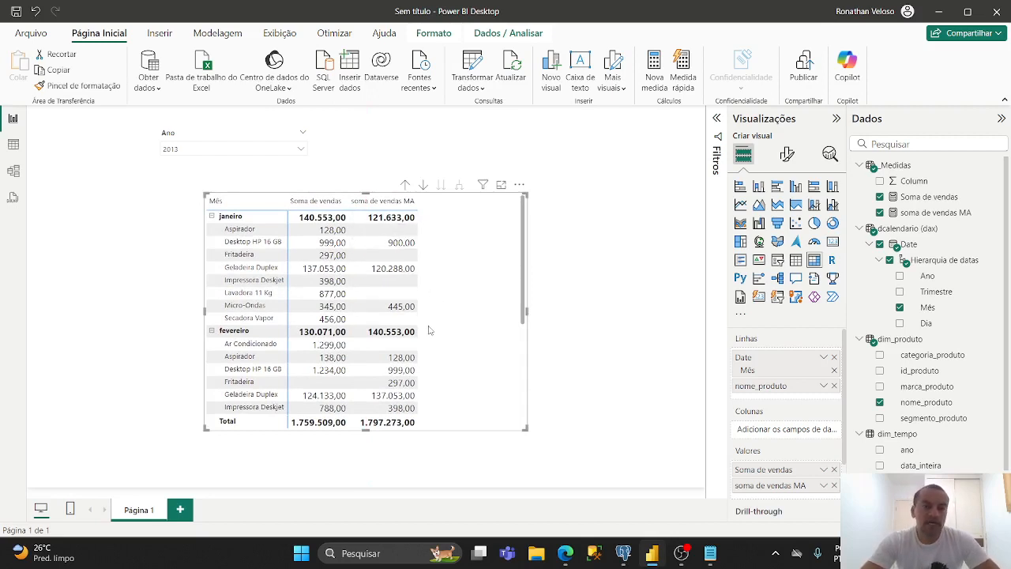
pyautogui.moveTo(430, 330); pyautogui.dragTo(380, 331)
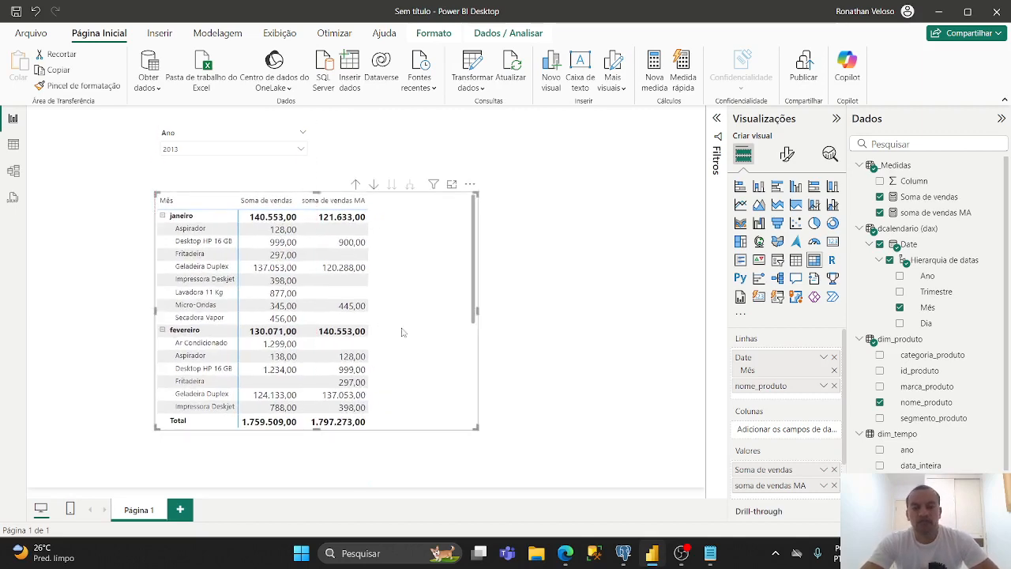
pyautogui.moveTo(401, 332); pyautogui.dragTo(400, 326)
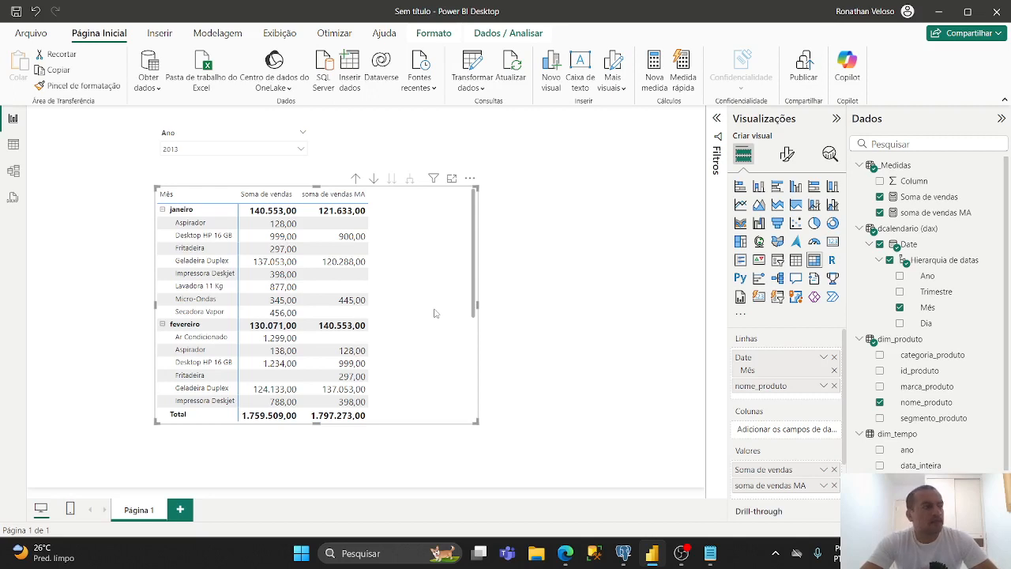
pyautogui.moveTo(434, 313); pyautogui.dragTo(440, 332)
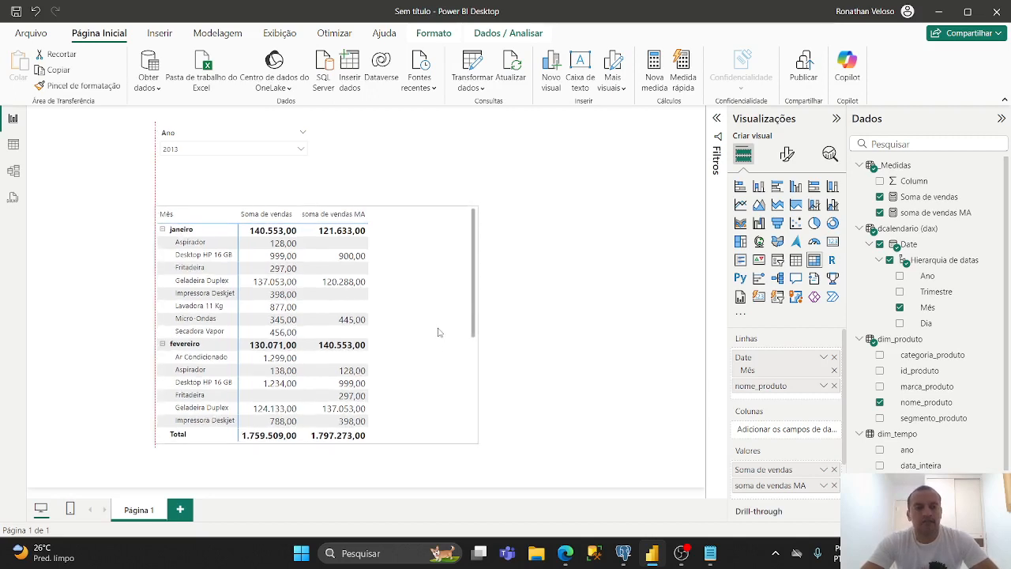